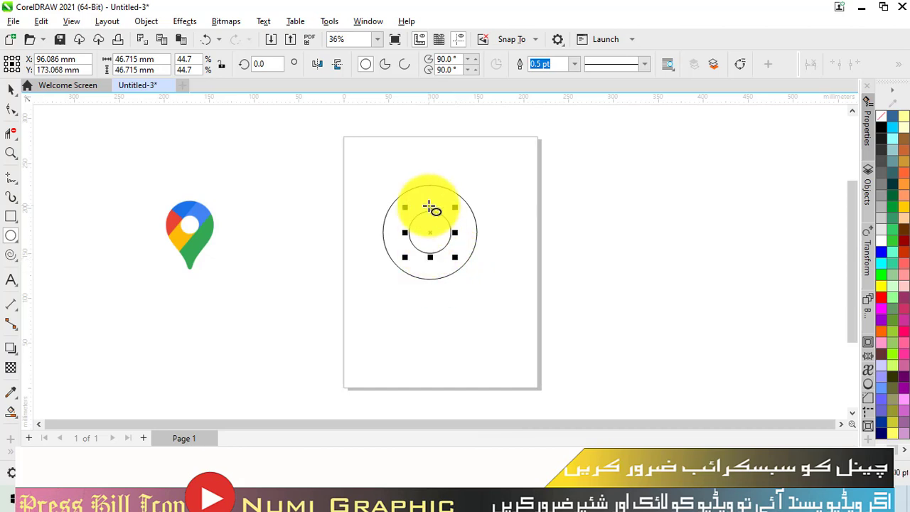
Step: Place a vertical guideline through the shared centre of the two circles
drag(54, 245, 431, 235)
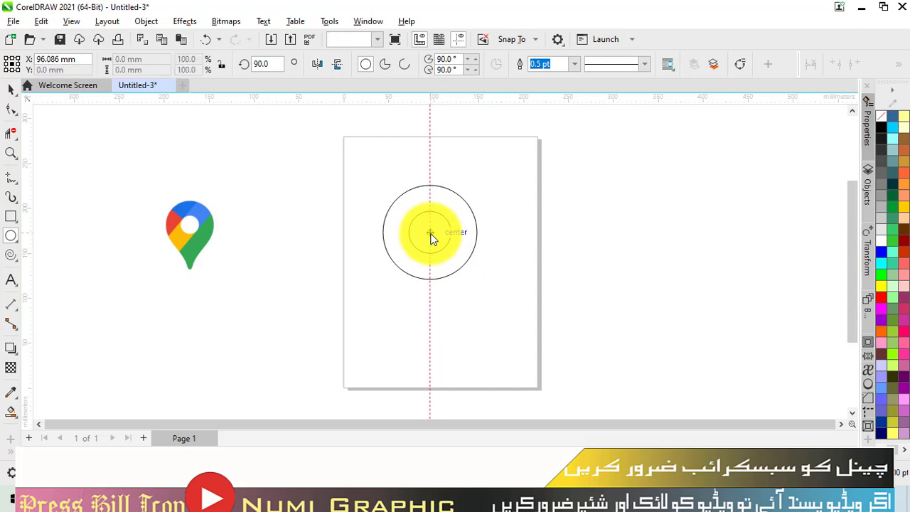
click(12, 97)
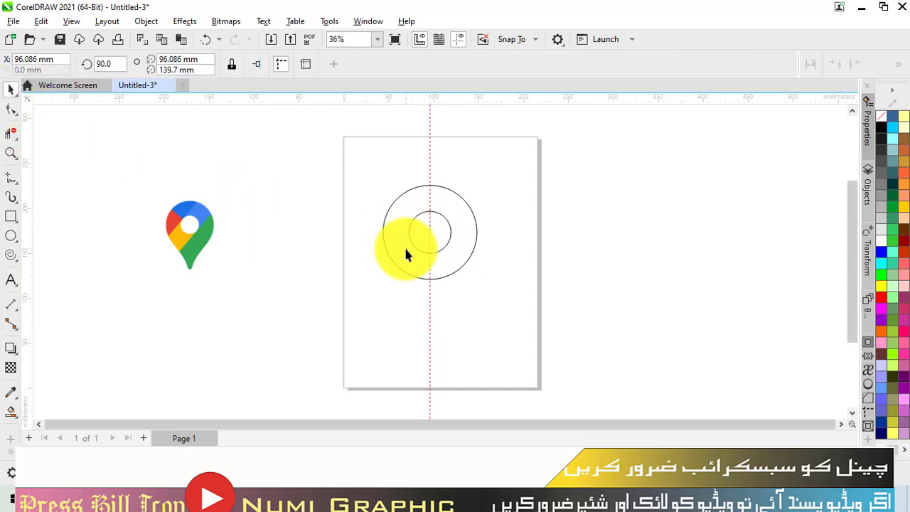
click(436, 213)
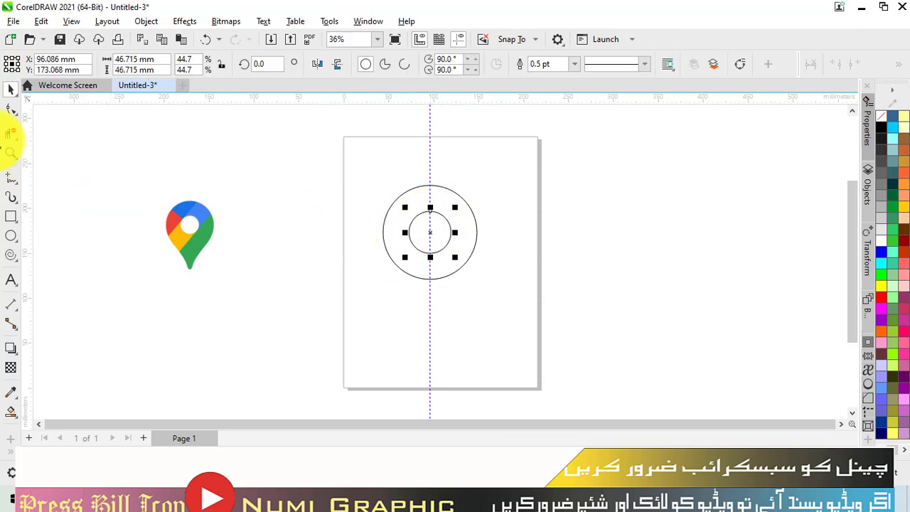
Step: Draw a straight line from the outer circle's lower-left edge down to the guideline, about 48.5 mm wide and 134.6 mm tall
click(10, 178)
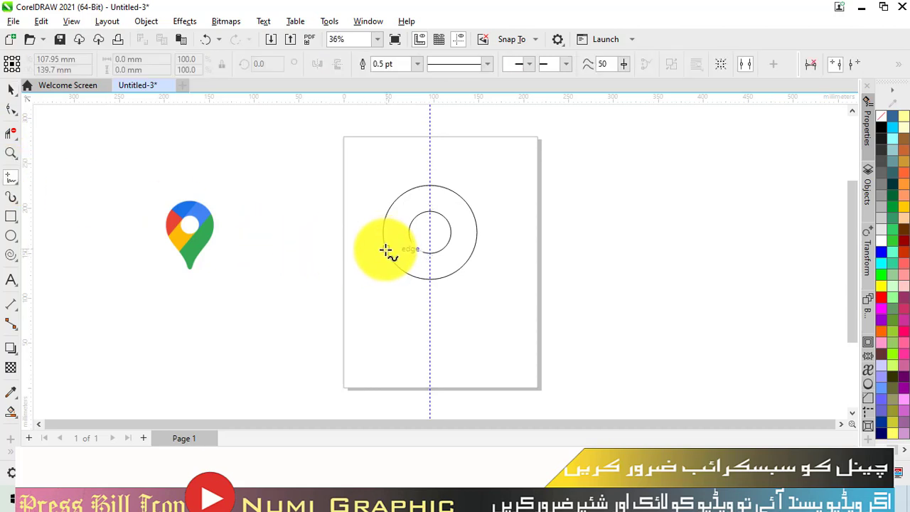
click(384, 250)
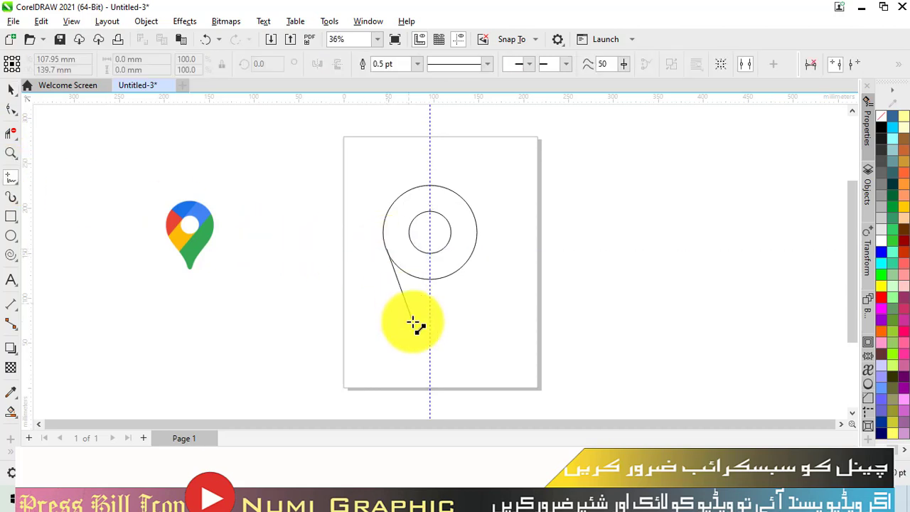
click(427, 366)
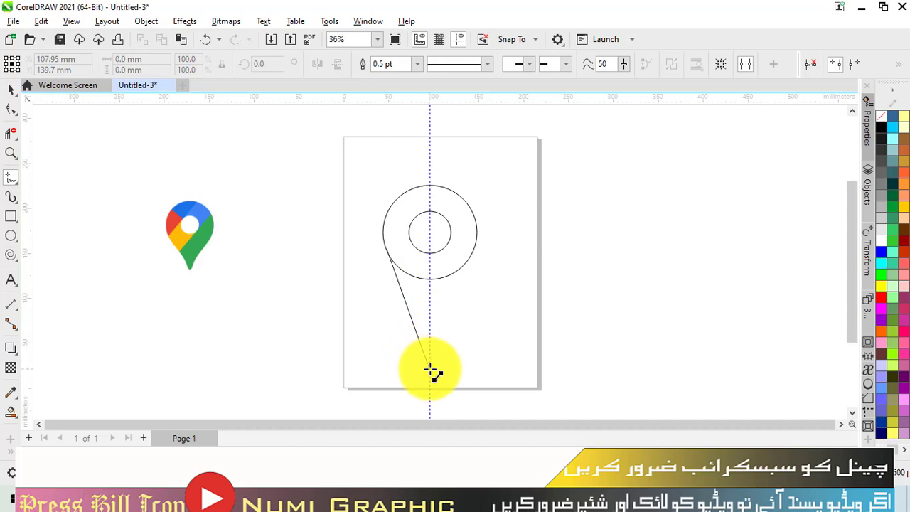
click(430, 371)
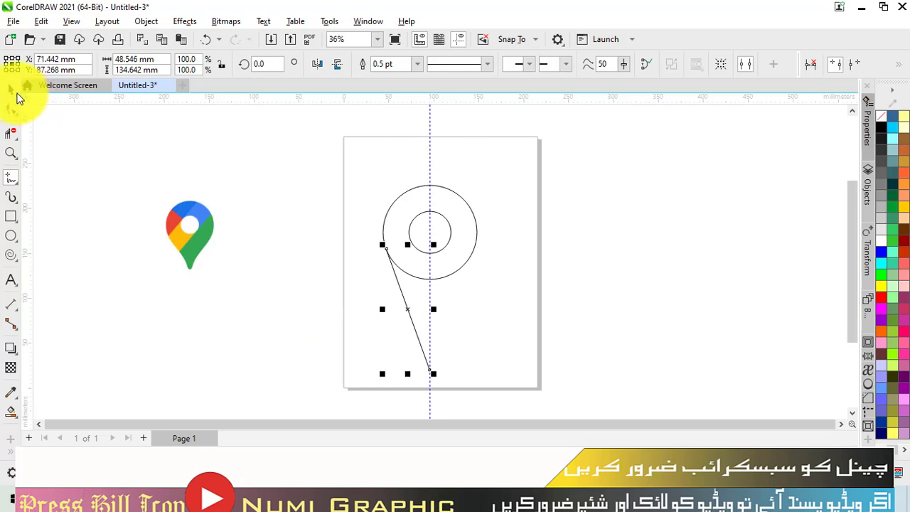
Step: Convert the slanted line to a curve and bend it into a smooth S-shape ending on the guideline
click(11, 108)
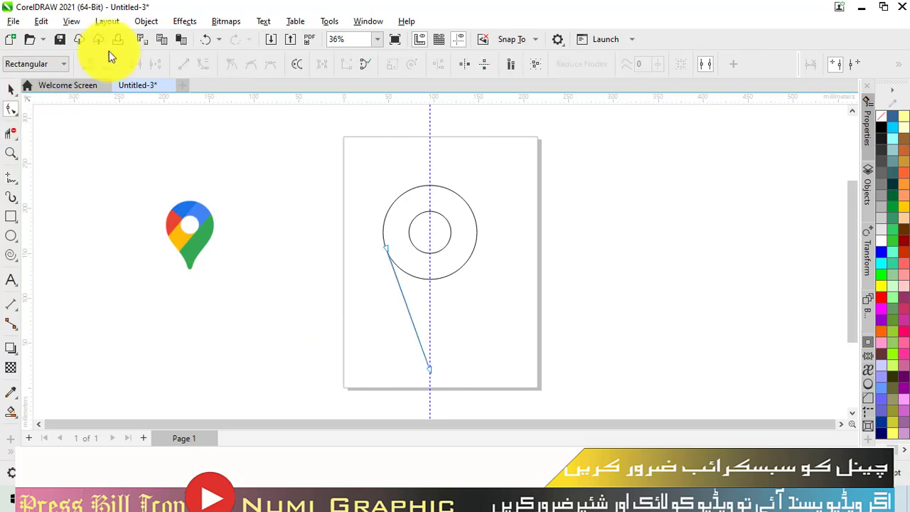
click(415, 329)
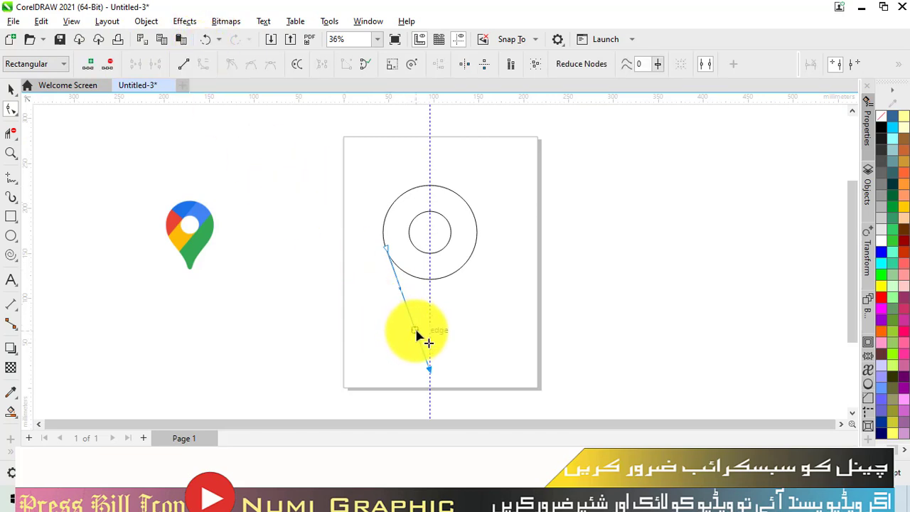
drag(417, 331, 423, 326)
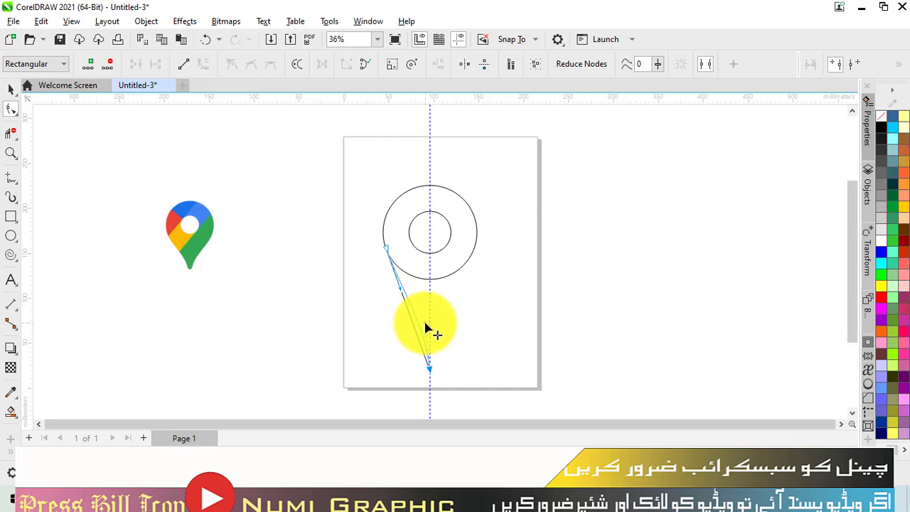
mouse_move(427, 325)
mouse_down()
mouse_move(390, 292)
mouse_move(429, 326)
mouse_up()
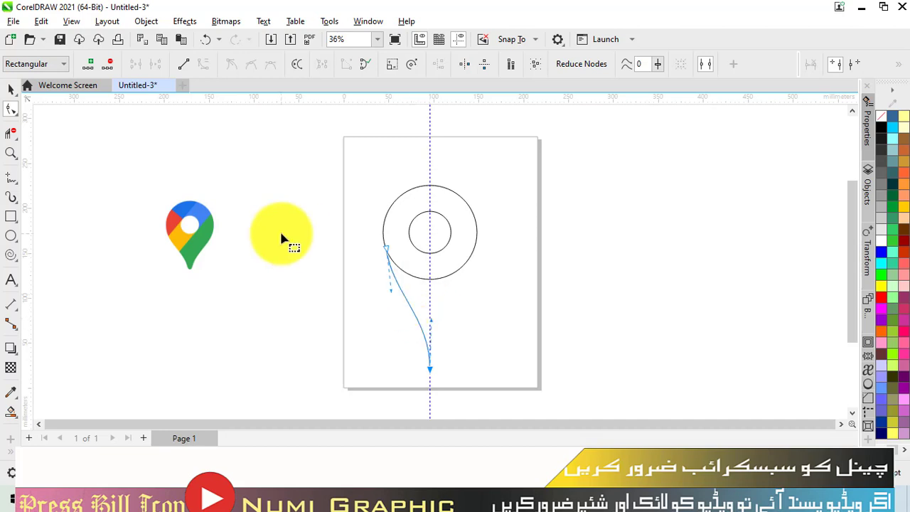
Step: Create a horizontally mirrored copy of the curve on the right side of the guideline
click(11, 88)
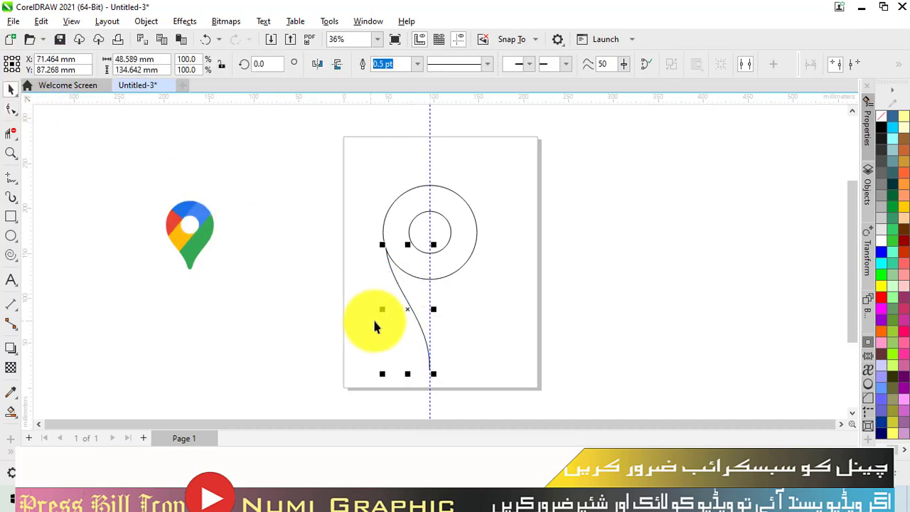
drag(382, 313, 470, 330)
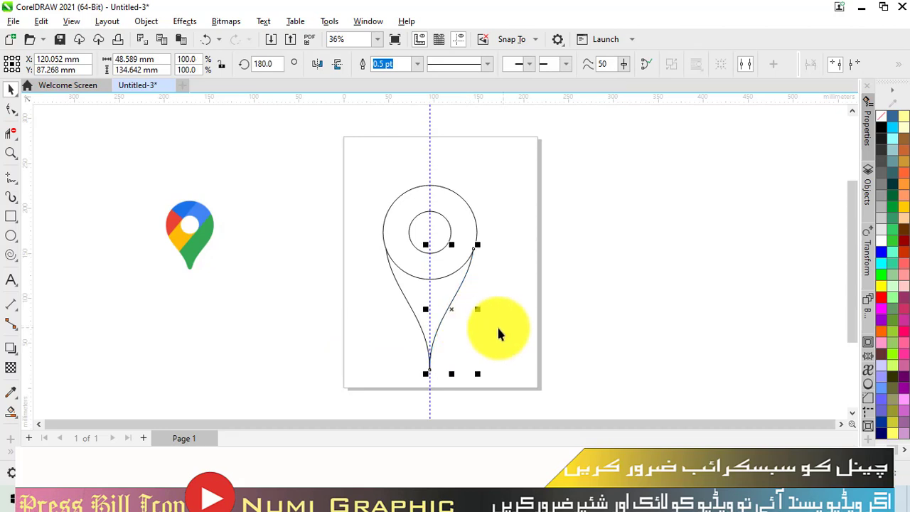
click(506, 283)
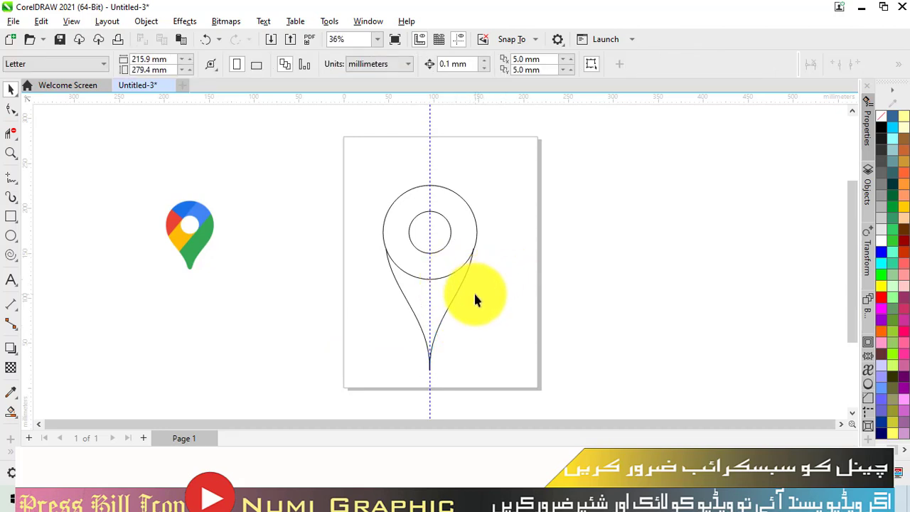
Step: Nudge the right curve 1.6 mm to the right and 0.7 mm up
click(432, 349)
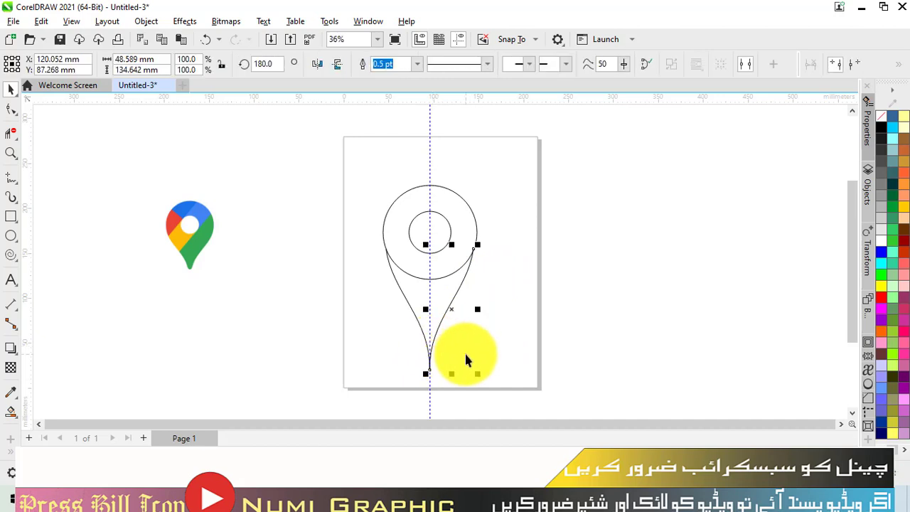
key(Right)
key(Right)
key(Right)
key(Right)
key(Right)
key(Right)
key(Right)
key(Right)
key(Right)
key(Right)
key(Right)
key(Right)
key(Right)
key(Right)
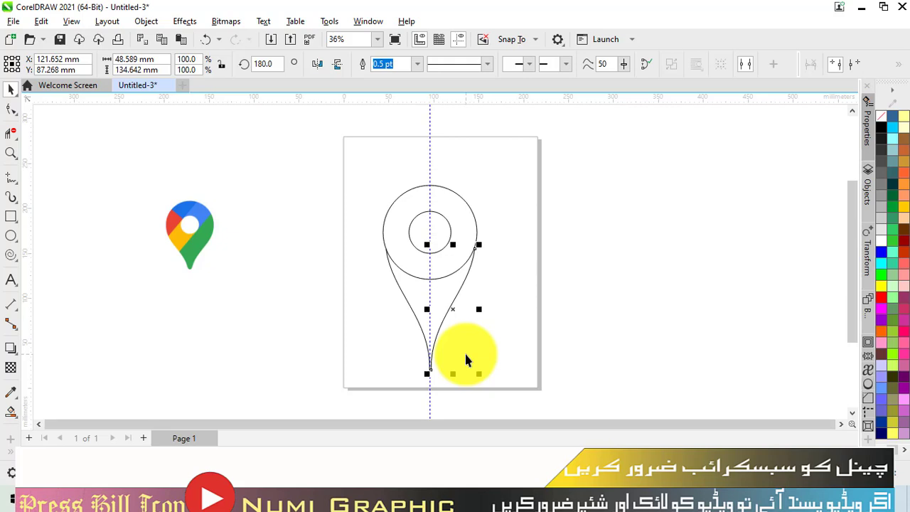
key(Up)
key(Up)
key(Up)
key(Up)
key(Up)
key(Up)
Step: Nudge the left curve 1.6 mm to the left and 0.2 mm up
click(410, 305)
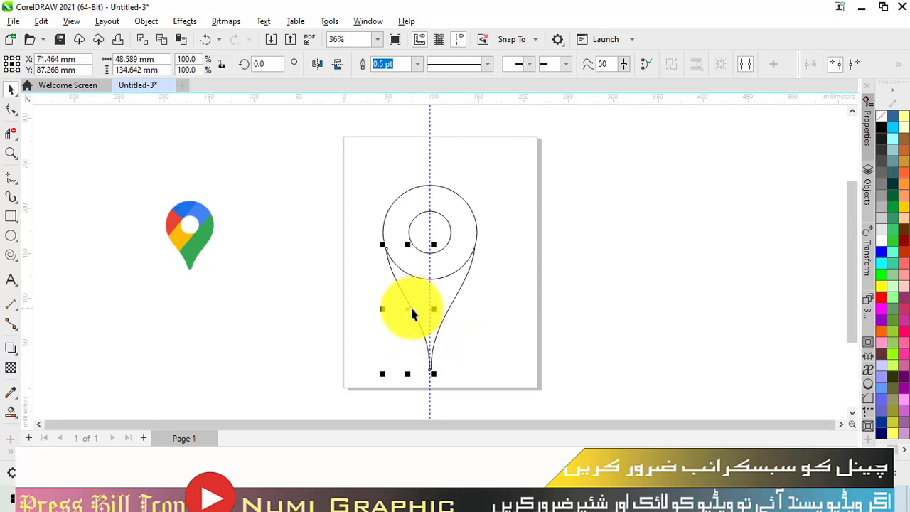
key(Left)
key(Left)
key(Left)
key(Left)
key(Left)
key(Left)
key(Left)
key(Left)
key(Left)
key(Left)
key(Left)
key(Left)
key(Left)
key(Up)
key(Up)
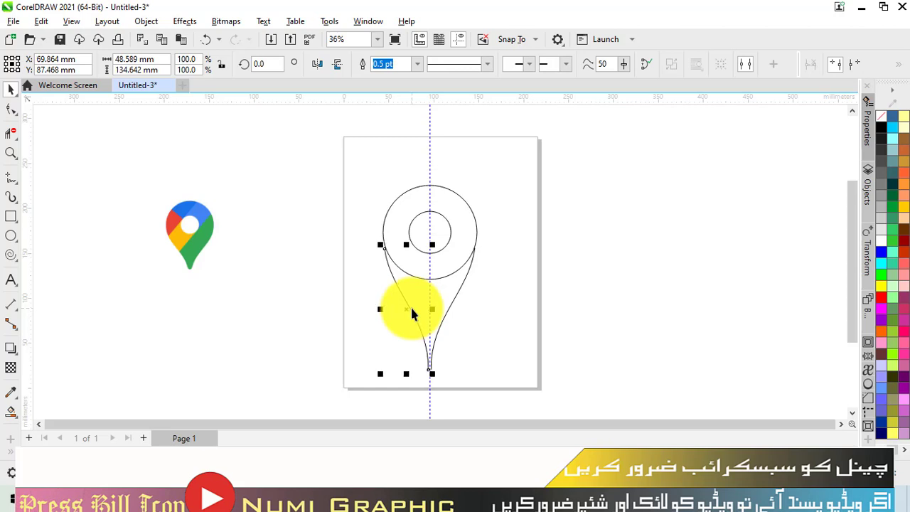
Step: Nudge the left curve back to the right until its lower end reaches the guideline
key(Left)
key(Right)
key(Right)
key(Right)
key(Right)
key(Right)
key(Right)
key(Right)
key(Right)
key(Right)
key(Right)
key(Right)
key(Right)
click(528, 313)
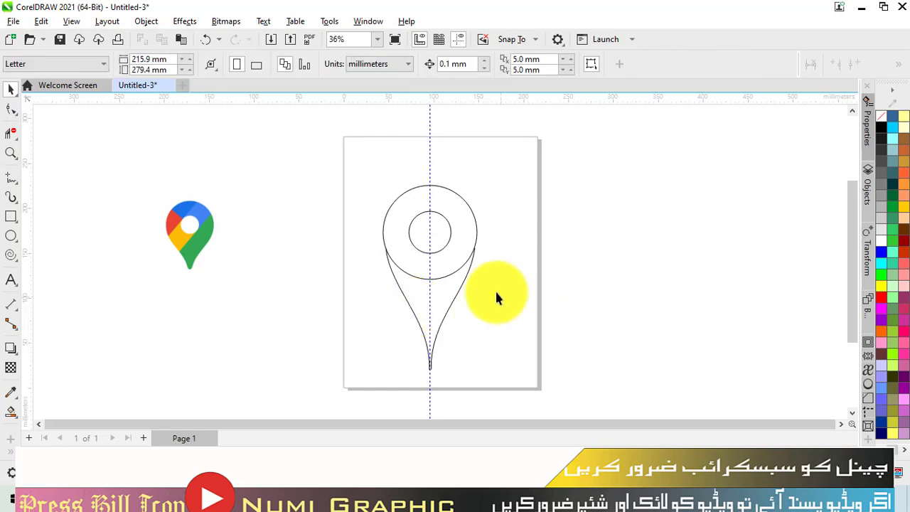
Step: Reposition and shrink the right curve to about 47.5 by 131.4 mm so its upper end meets the outer circle
click(10, 153)
drag(325, 199, 579, 295)
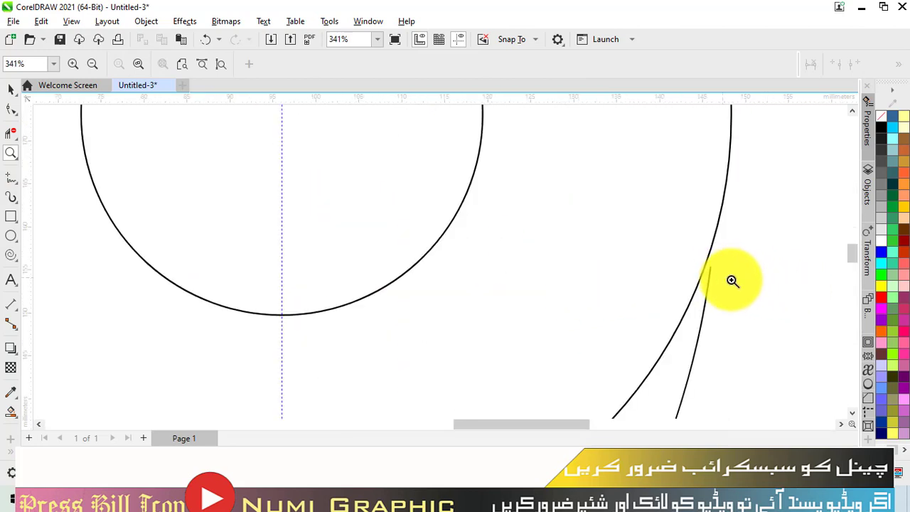
click(11, 88)
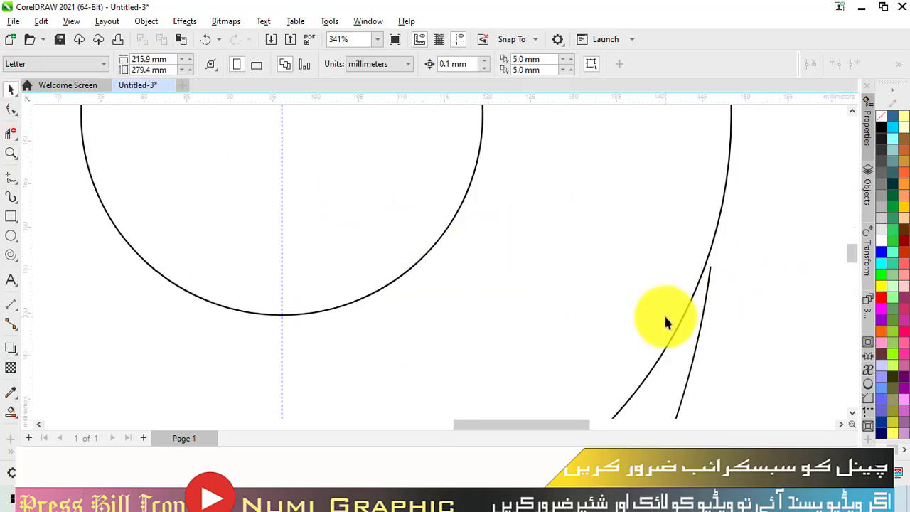
click(704, 305)
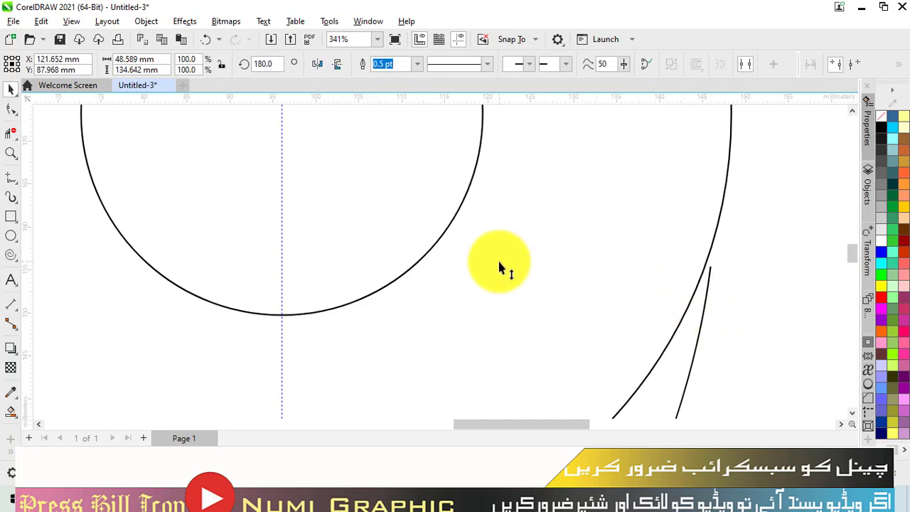
drag(500, 267, 476, 269)
drag(715, 262, 694, 302)
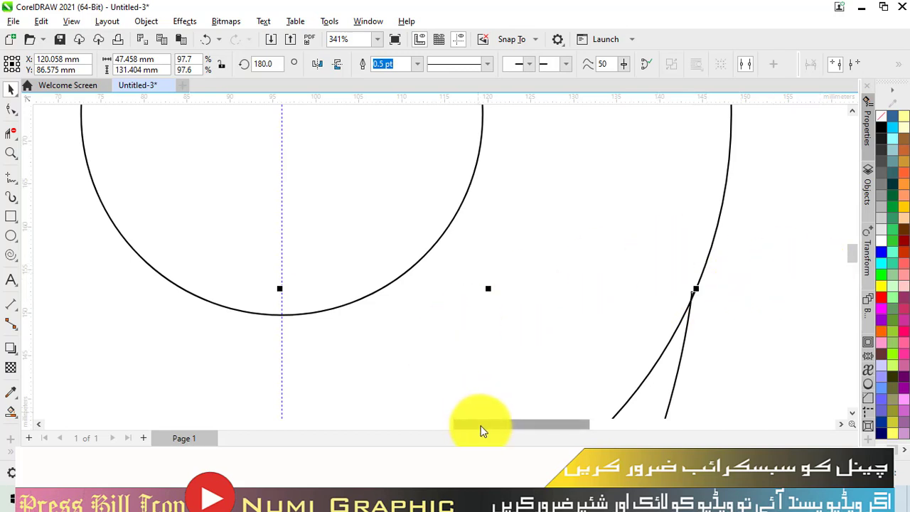
Step: Move the left curve slightly to the right so its upper end lies on the outer circle
drag(481, 426, 360, 433)
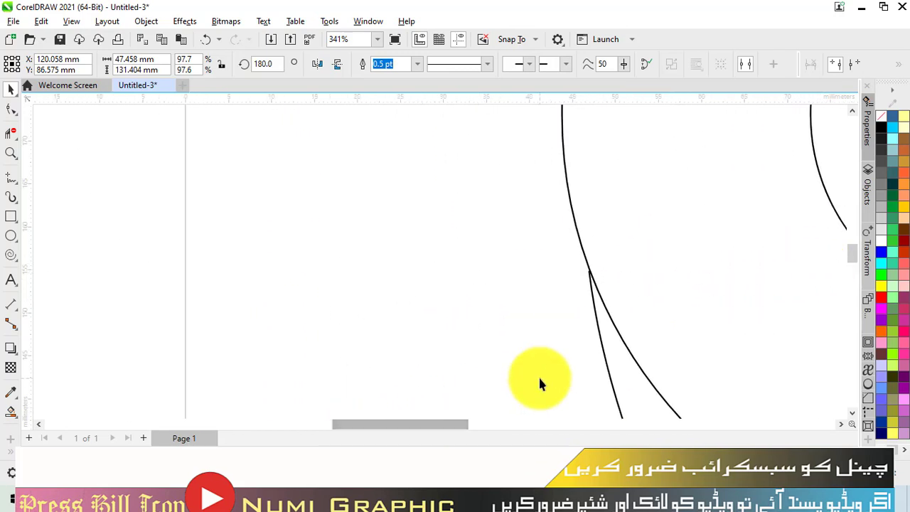
click(601, 332)
drag(598, 321, 602, 326)
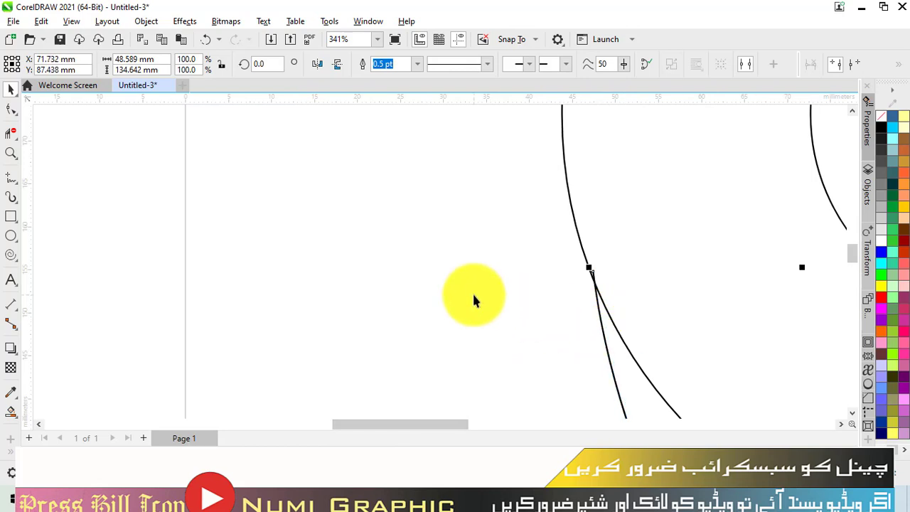
key(shift+F4)
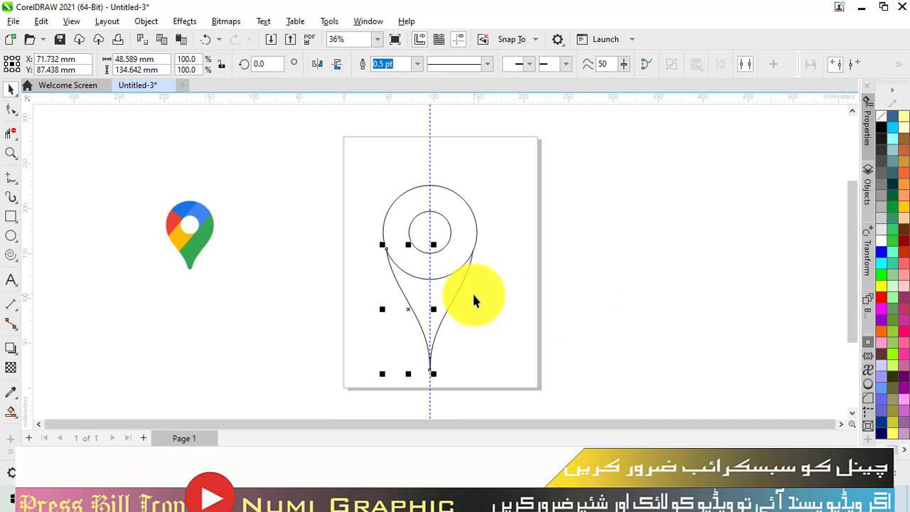
Step: Skew the right curve horizontally to about 41.2 mm wide, shifting its lower end to the right of the guideline
click(444, 340)
click(437, 331)
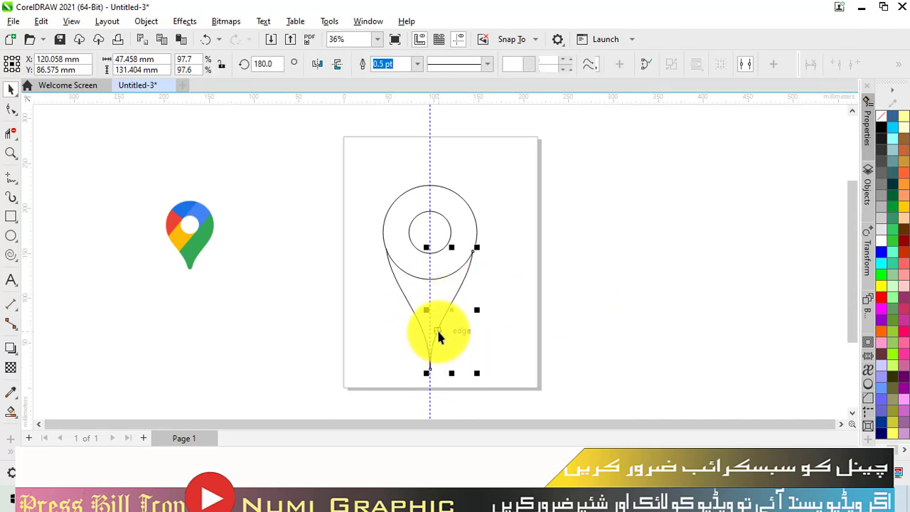
click(438, 331)
drag(452, 373, 443, 381)
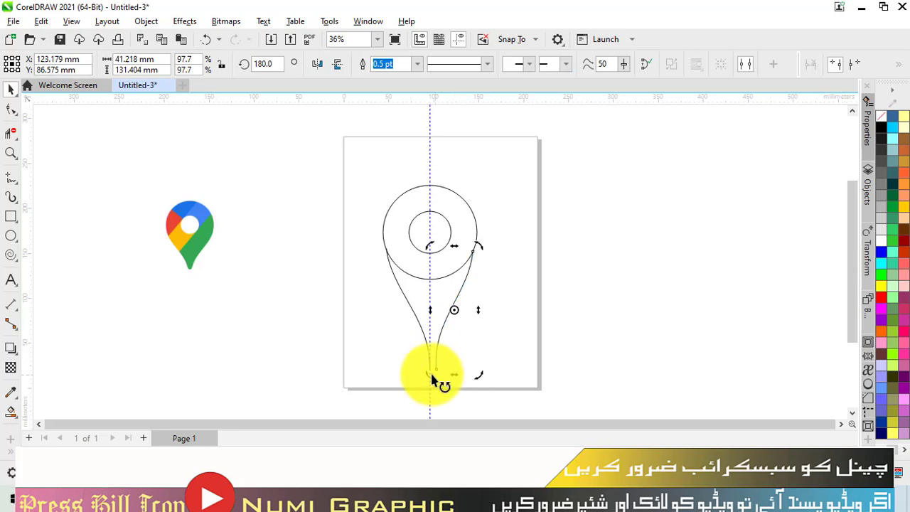
Step: Skew the left curve horizontally to about 43.4 mm wide, shifting its lower end to the left of the guideline
click(418, 360)
click(424, 344)
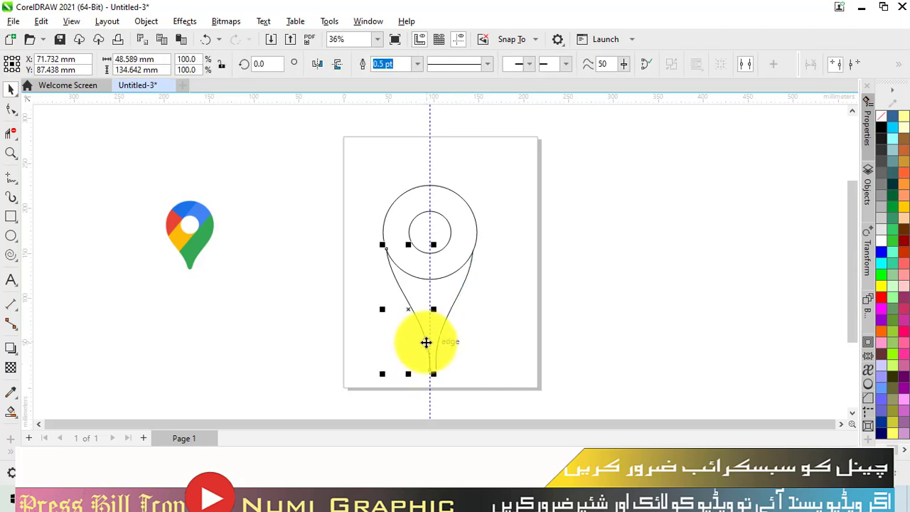
click(417, 340)
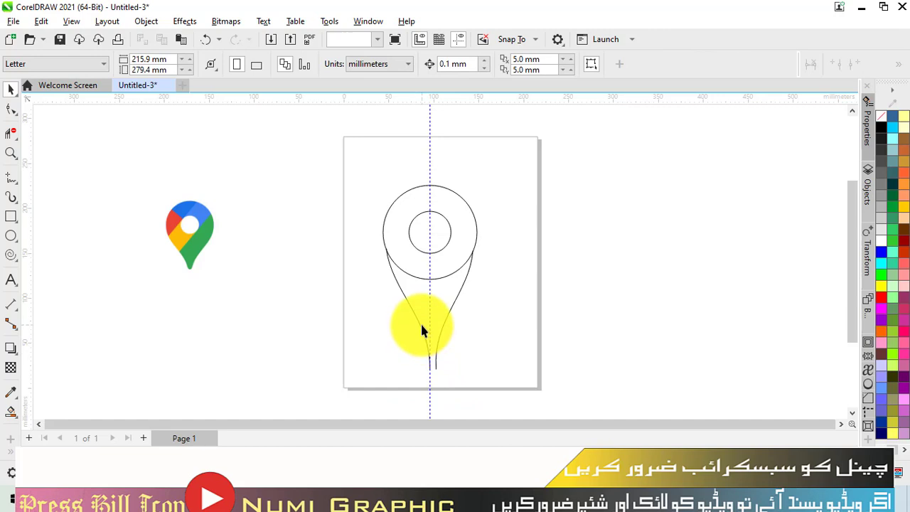
click(420, 323)
key(F10)
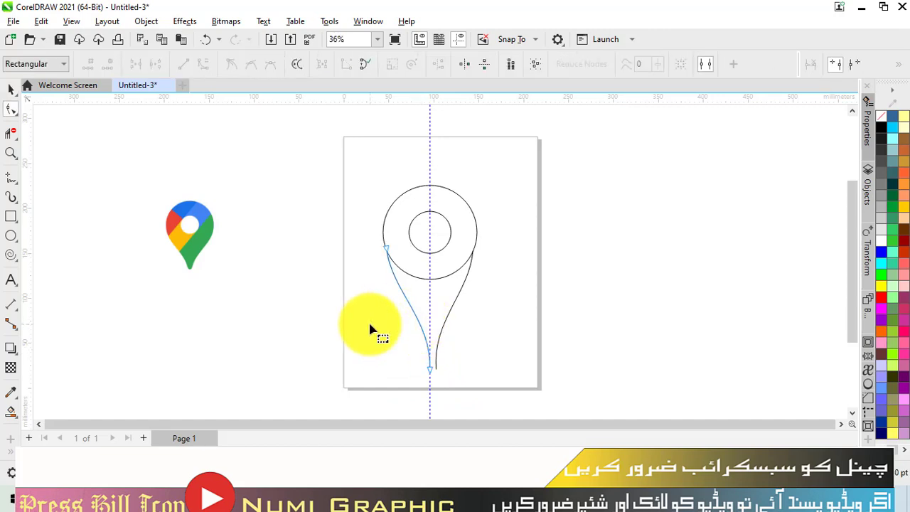
click(10, 87)
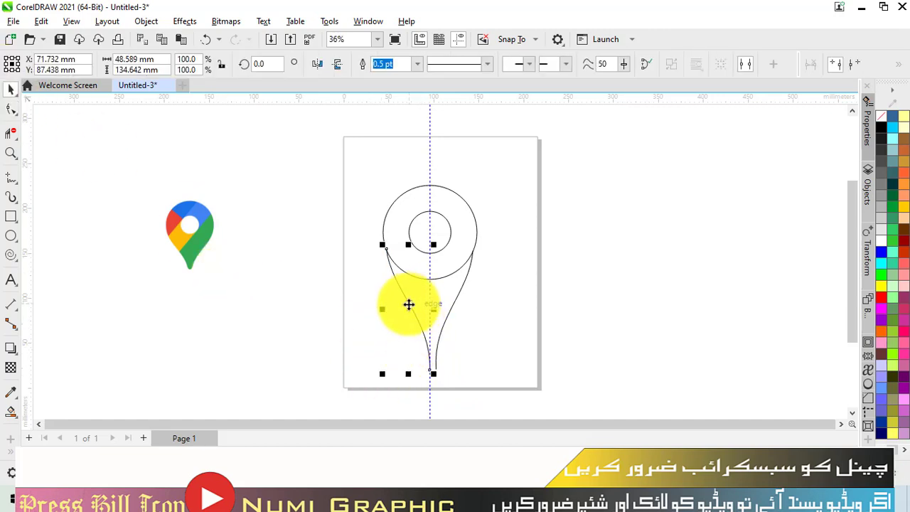
click(408, 307)
drag(409, 382, 406, 378)
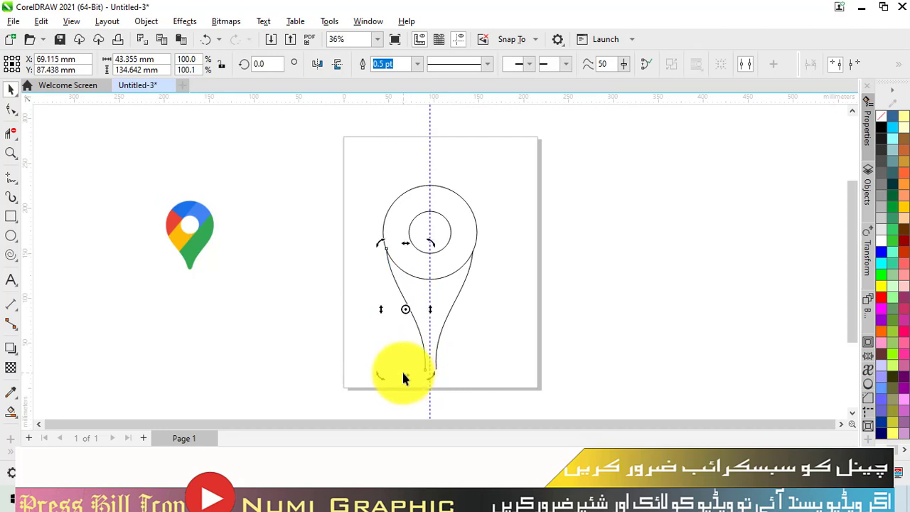
click(517, 375)
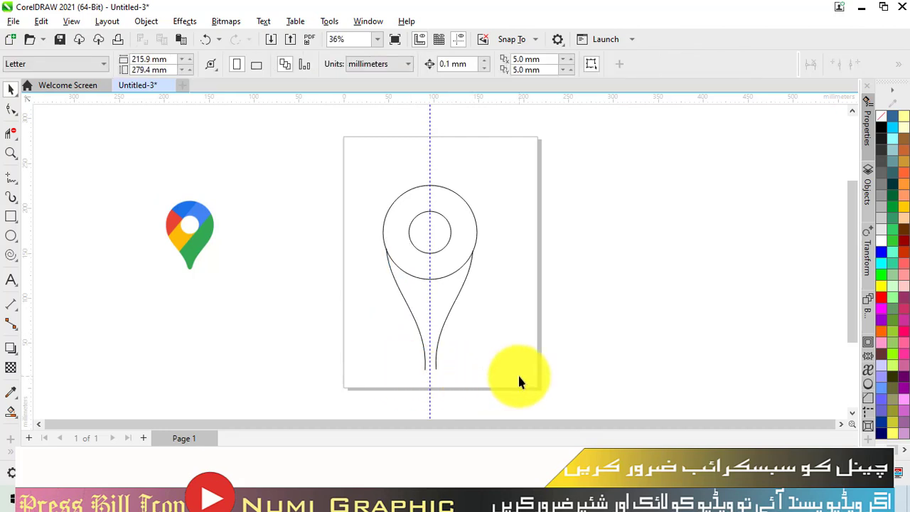
Step: Draw a short line about 12.3 mm long joining the lower ends of the left and right curves
click(8, 181)
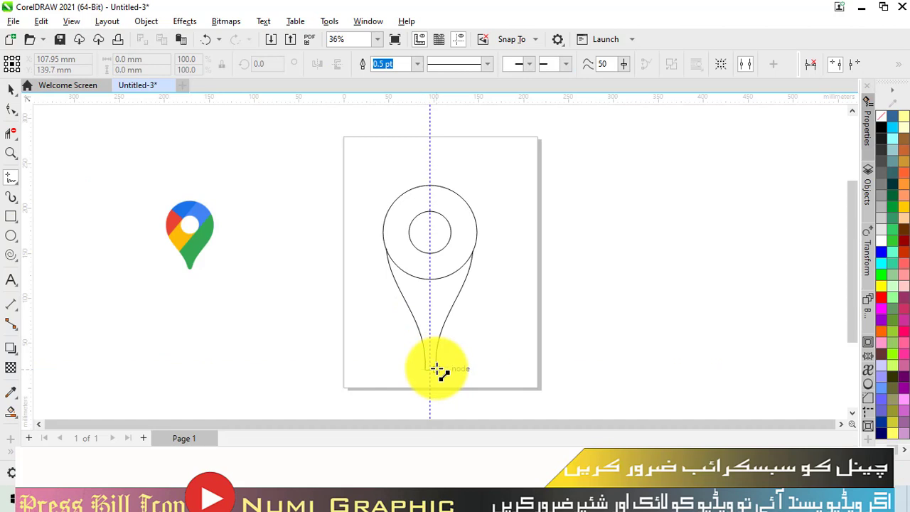
click(437, 369)
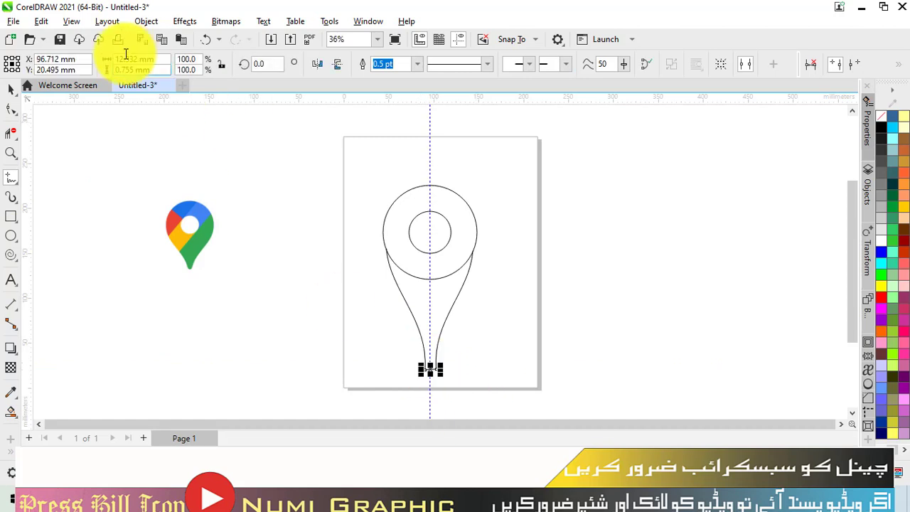
Step: Try to change the node type on the short line across the pin's lower end
click(11, 109)
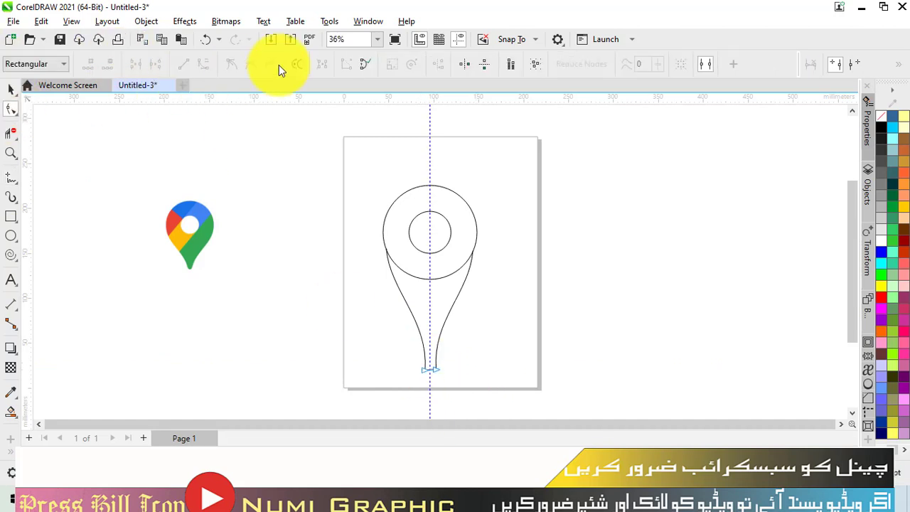
click(430, 369)
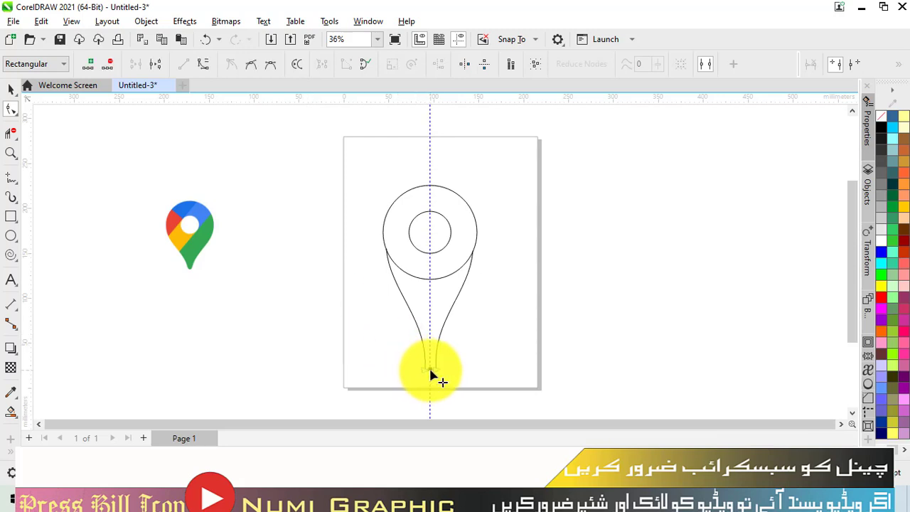
click(270, 65)
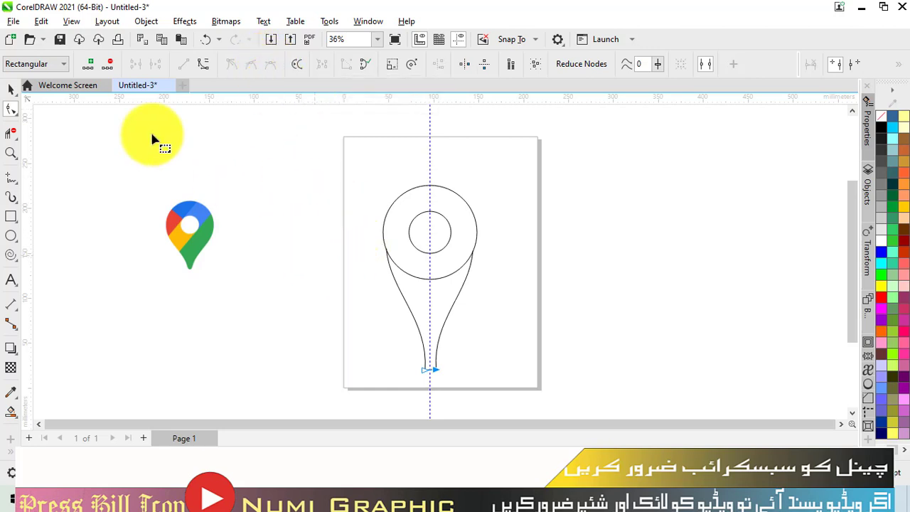
click(11, 91)
click(209, 206)
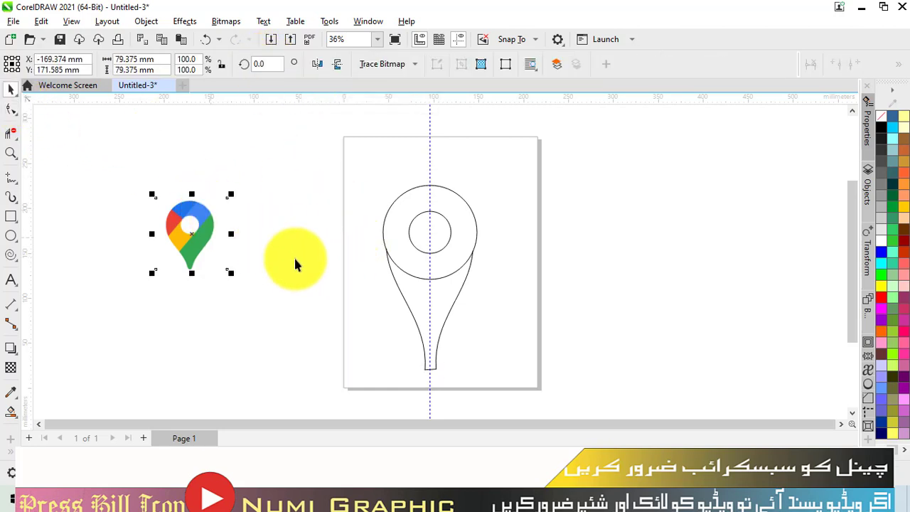
click(431, 366)
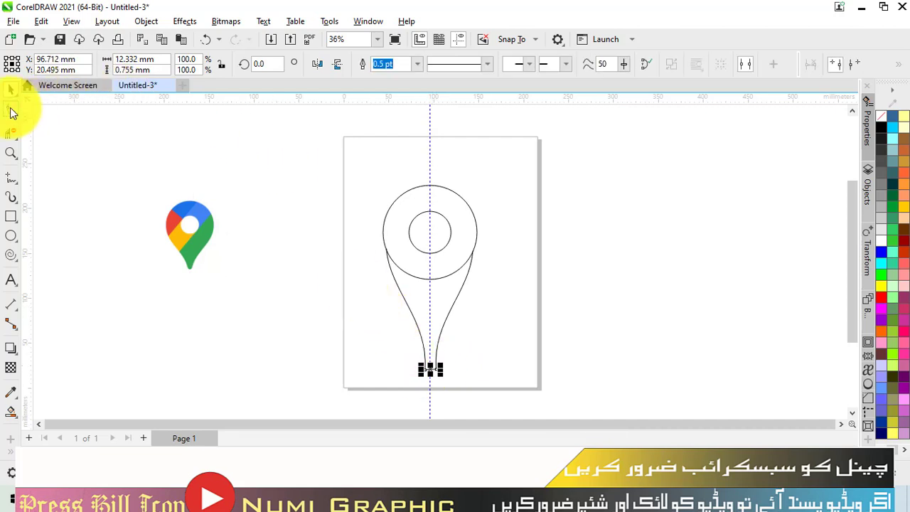
click(10, 112)
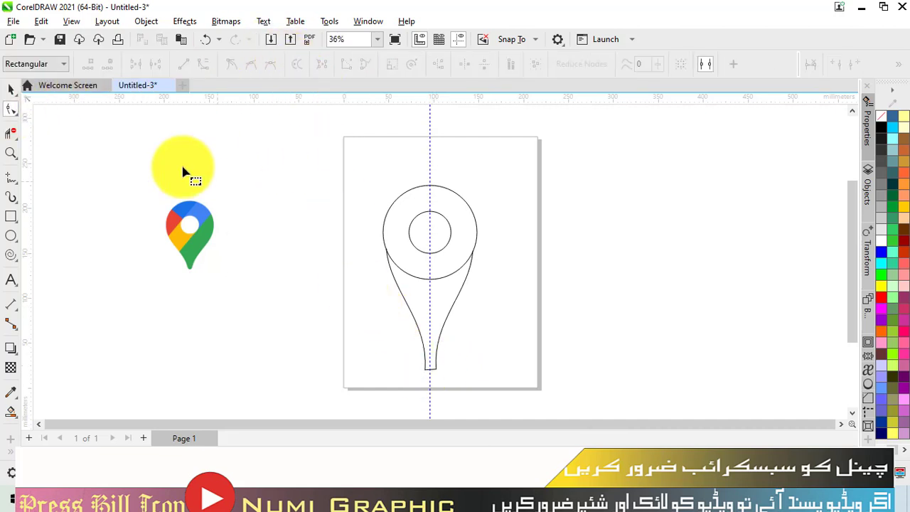
click(12, 91)
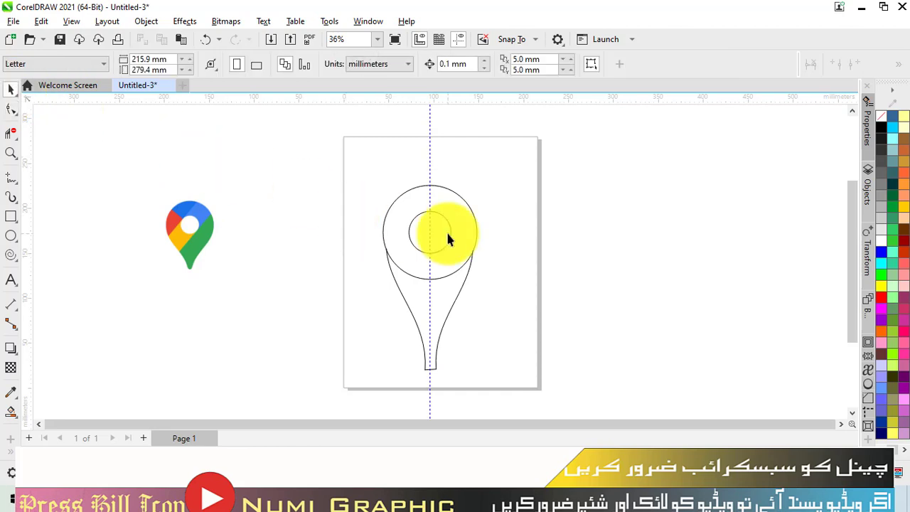
Step: Draw two diagonal lines touching opposite sides of the inner circle, extended to about 98.8 by 139.9 mm and 97.8 by 116.6 mm
click(9, 178)
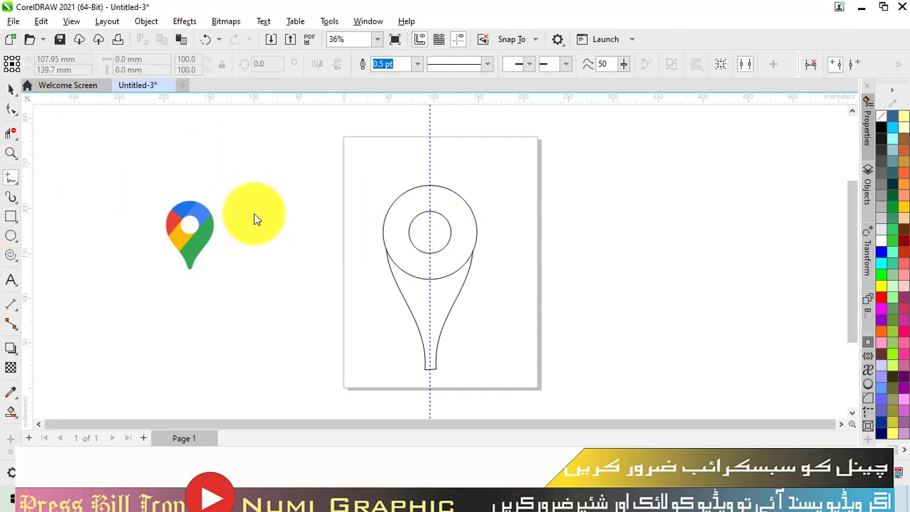
click(449, 243)
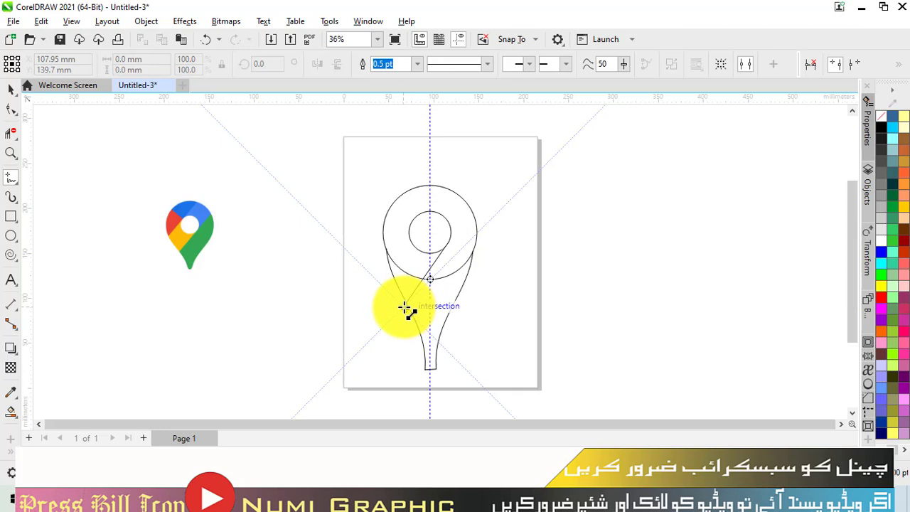
click(404, 308)
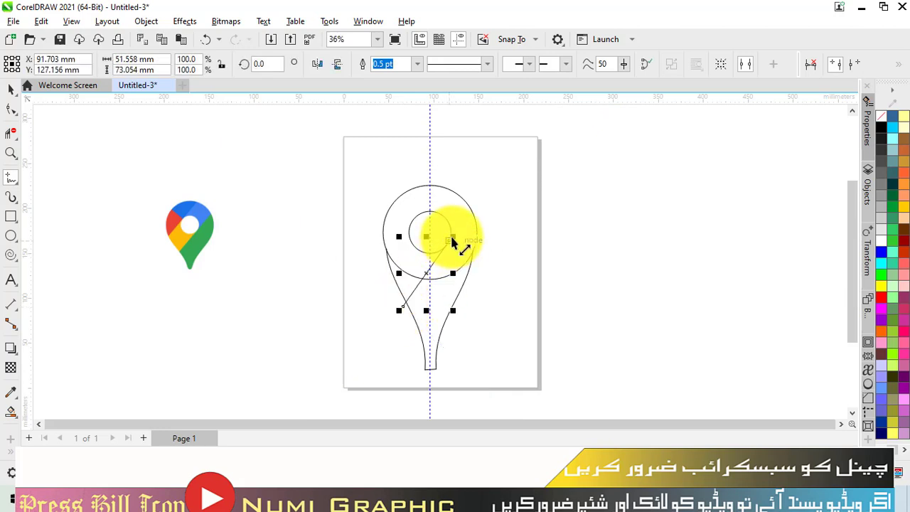
drag(454, 240, 495, 176)
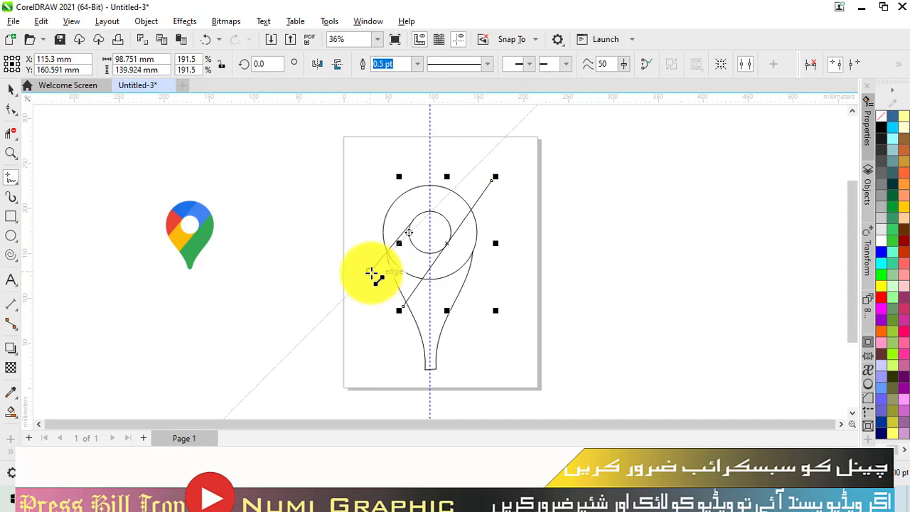
drag(369, 272, 466, 169)
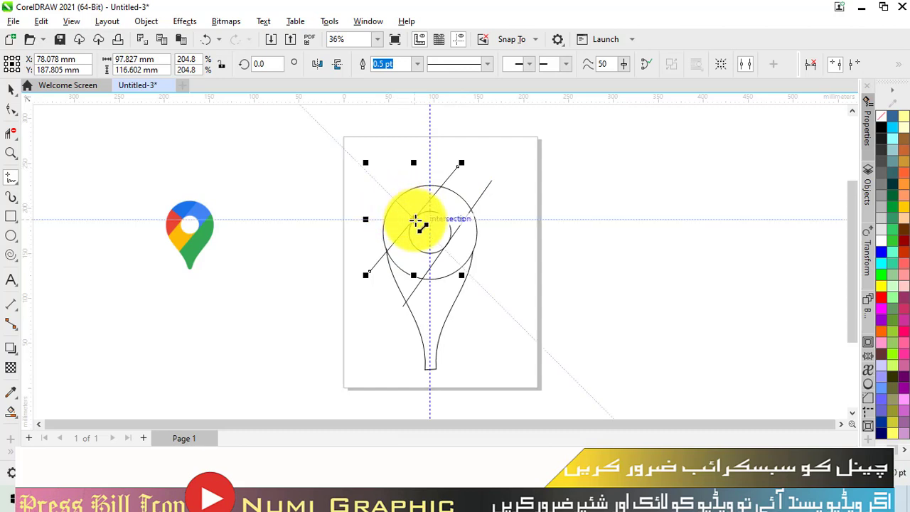
Step: Draw a short diagonal line, about 32.3 by 32.3 mm, from the inner circle's upper left out past the outer circle
click(415, 221)
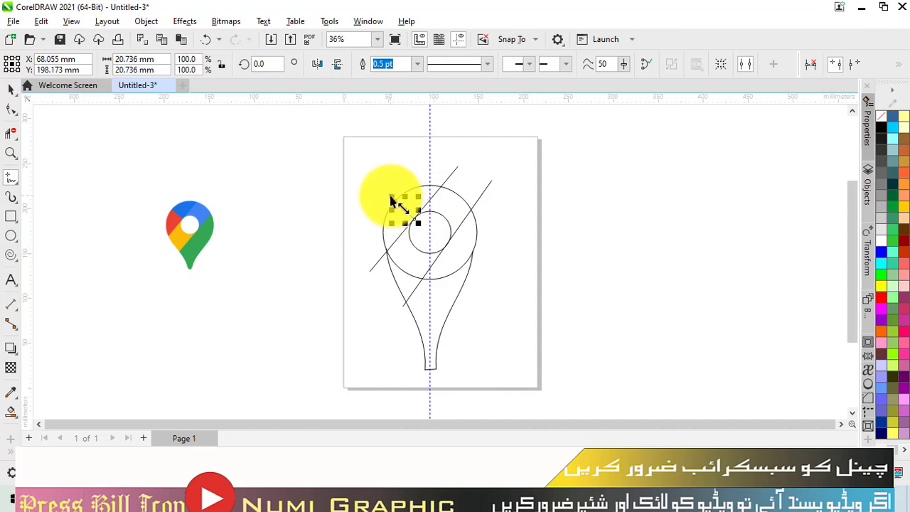
drag(391, 195, 387, 192)
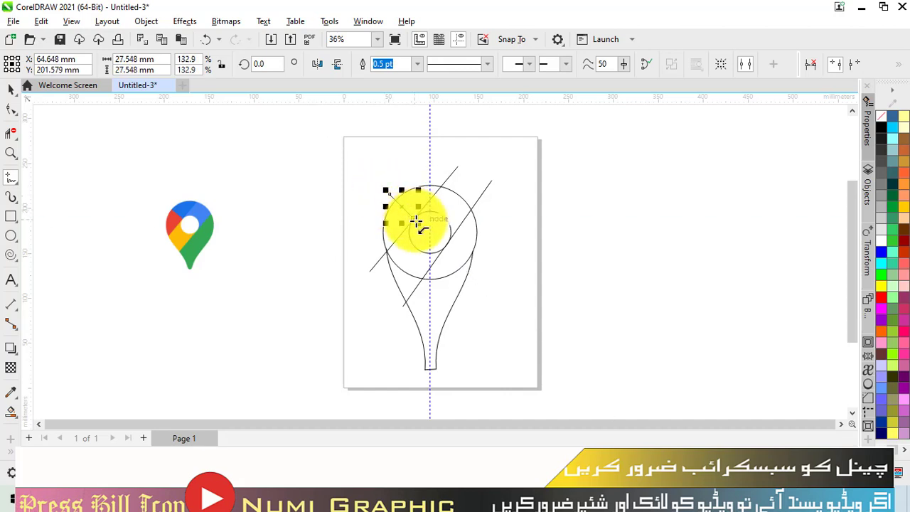
drag(418, 223, 423, 228)
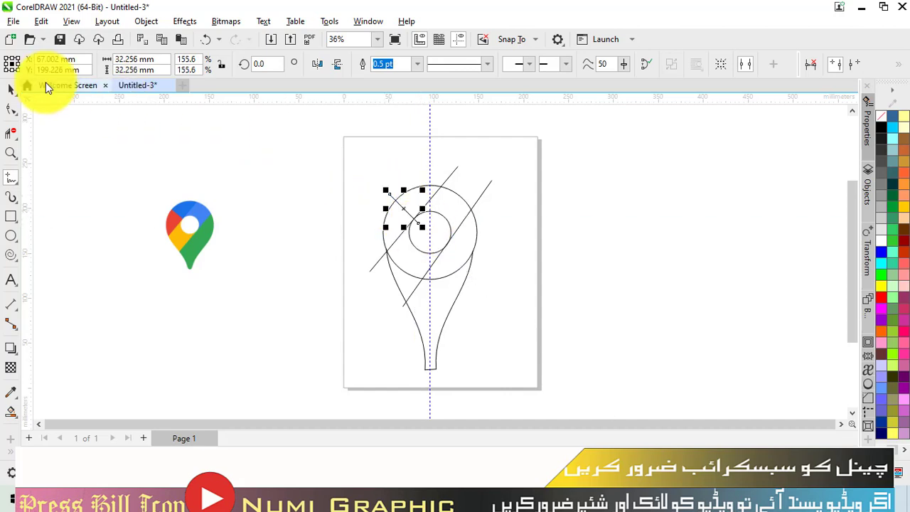
click(341, 187)
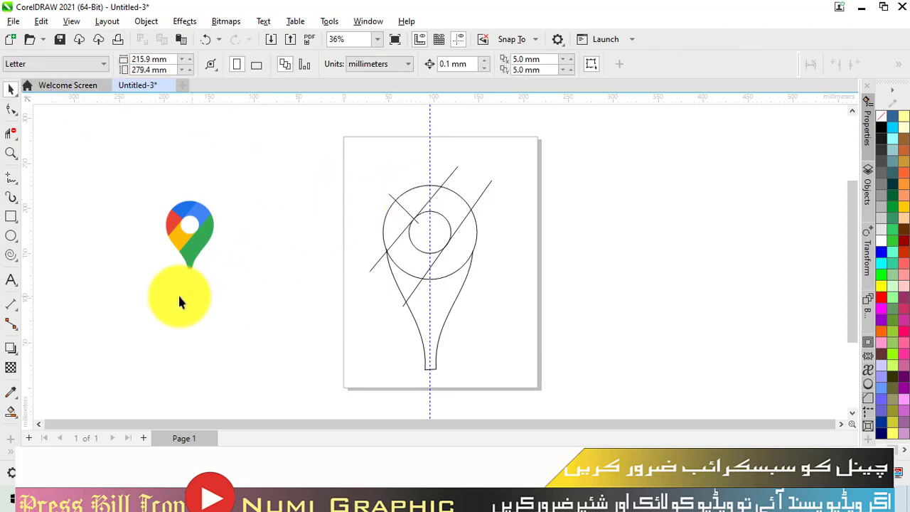
Step: Remove the outer circle's lower arc between the two side curves with the Virtual Segment Delete tool
click(8, 137)
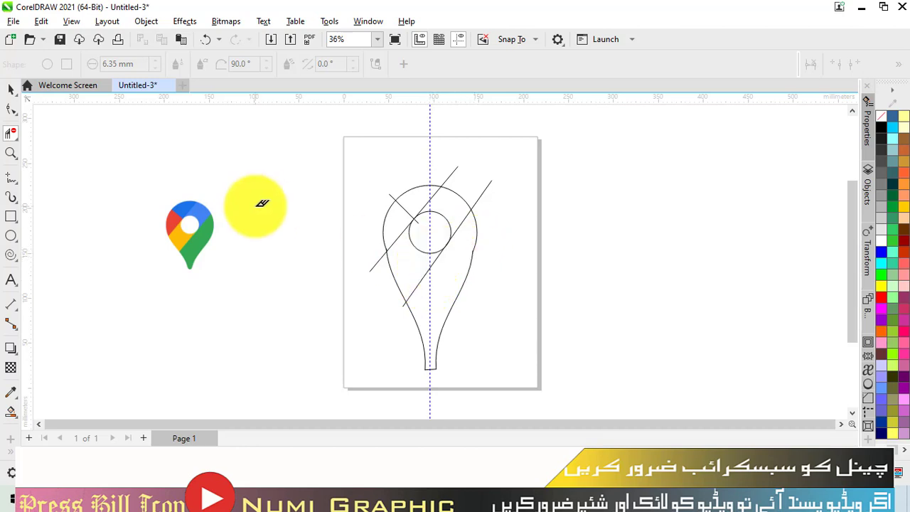
click(10, 89)
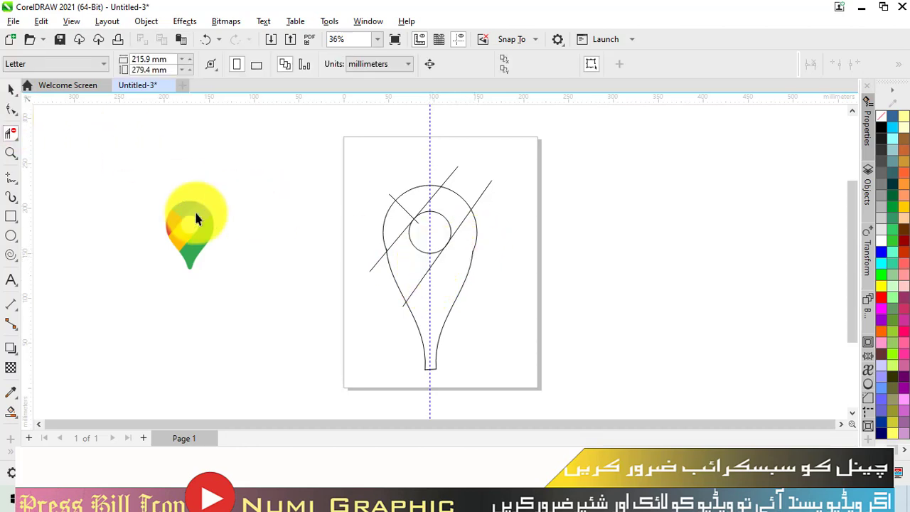
Step: Smart-fill the five pin regions around the inner circle with green to create separate closed shapes
click(11, 413)
click(455, 270)
click(415, 267)
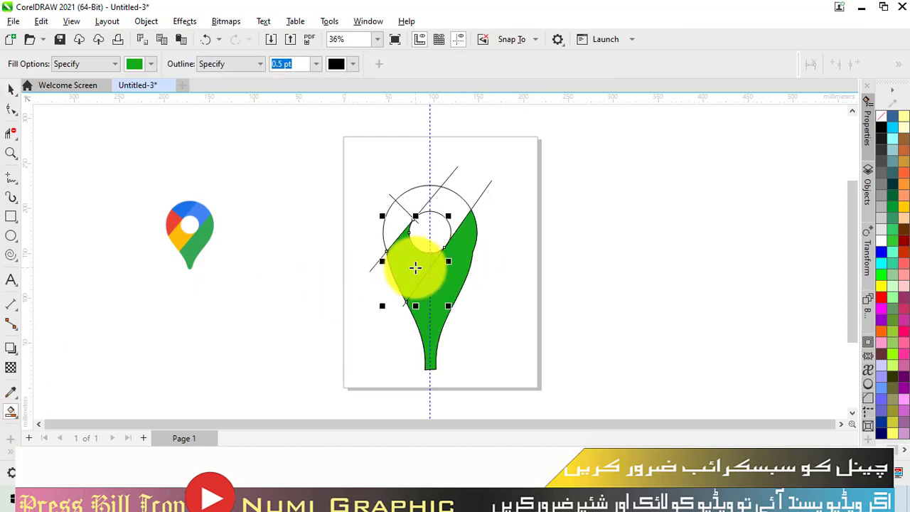
click(393, 225)
click(415, 203)
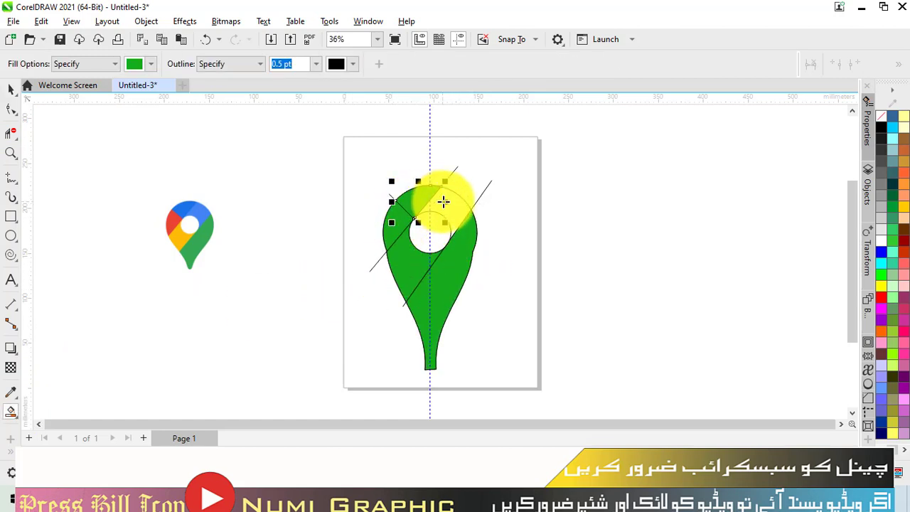
click(443, 202)
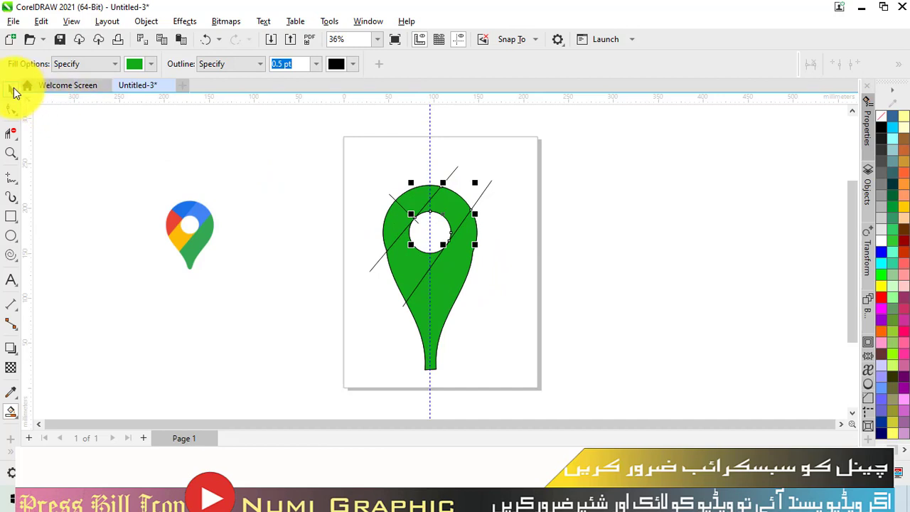
Step: Recolour the pin's upper-left section dark blue and its upper-right section lighter blue, sampling both colours from the reference logo
click(12, 89)
click(416, 202)
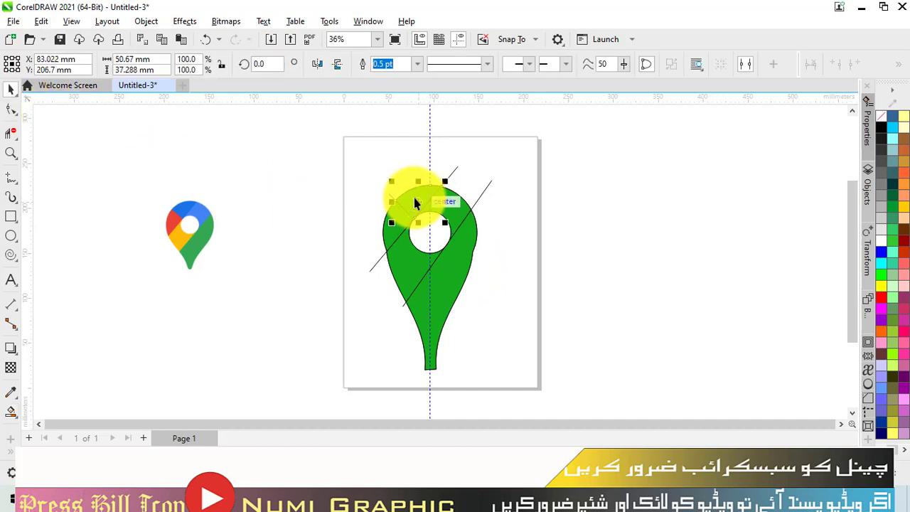
key(ctrl+shift+e)
click(184, 212)
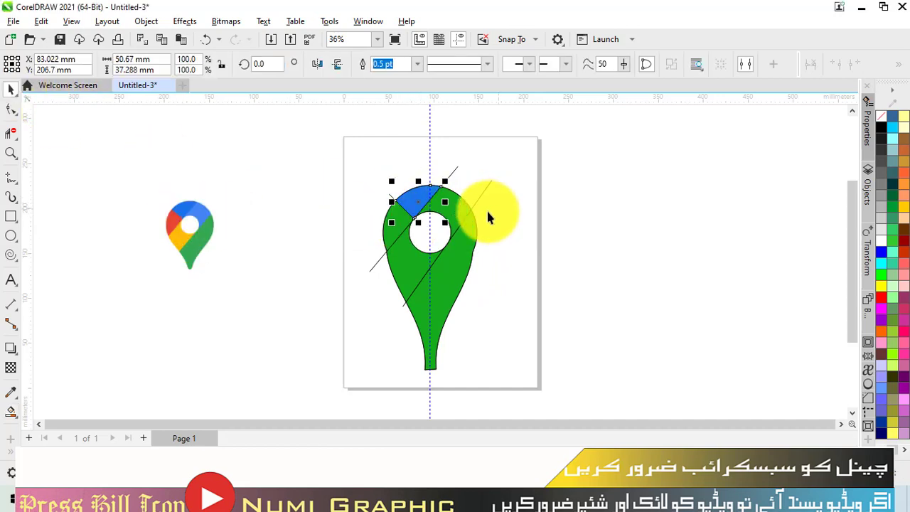
click(456, 221)
key(ctrl+shift+e)
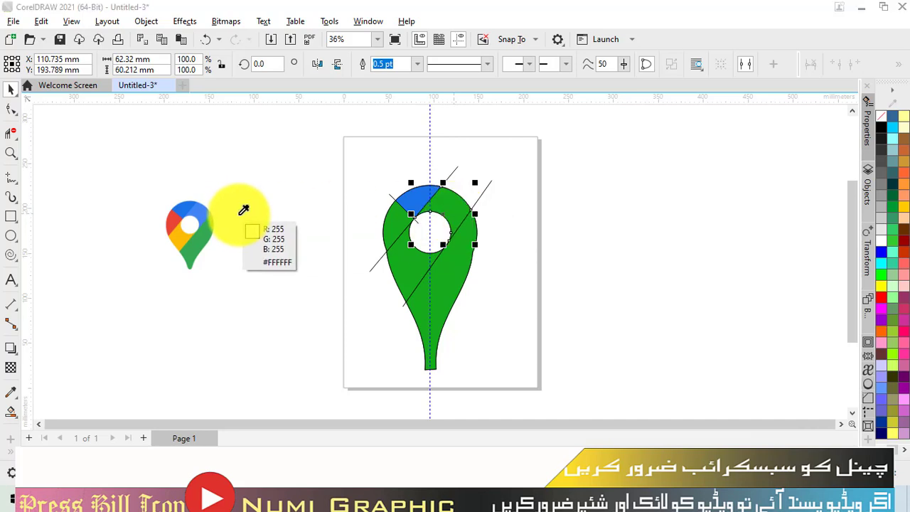
click(185, 212)
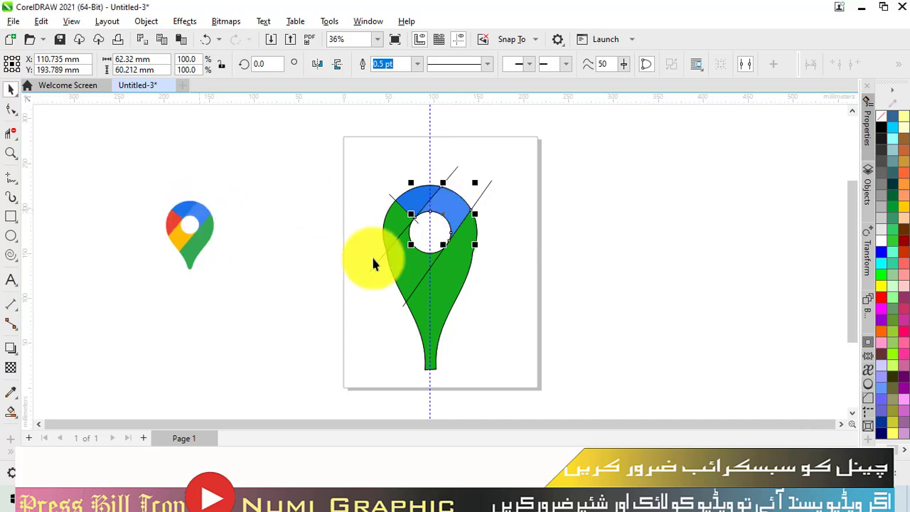
Step: Recolour the large lower-right section with the reference logo's green and the lower-left section with its yellow
click(460, 247)
key(ctrl+shift+e)
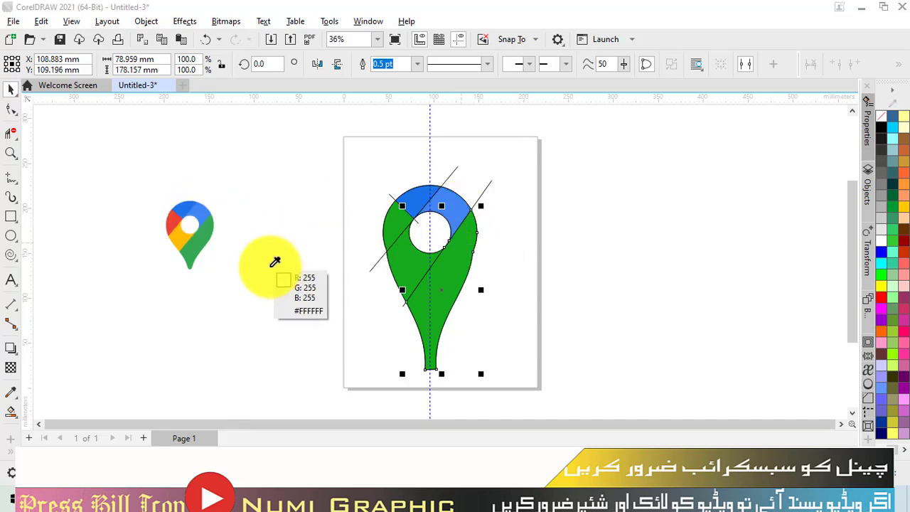
click(198, 248)
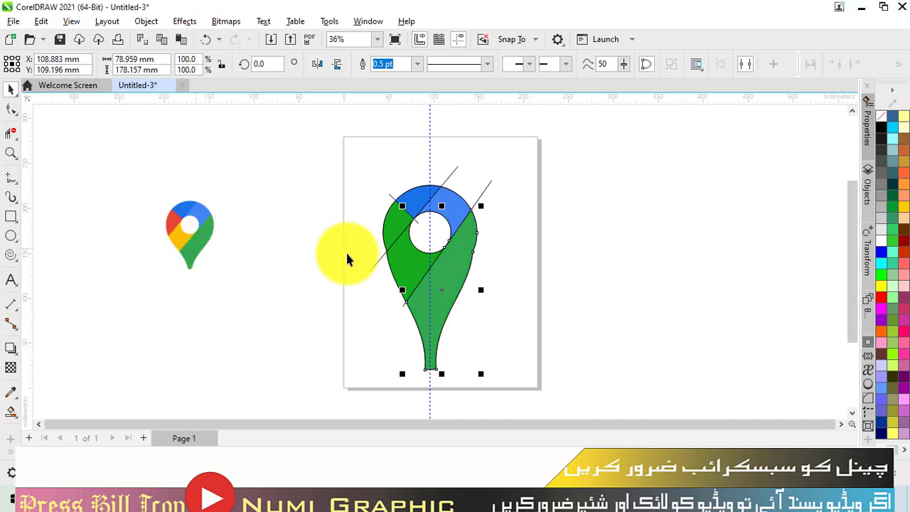
click(395, 255)
key(ctrl+shift+e)
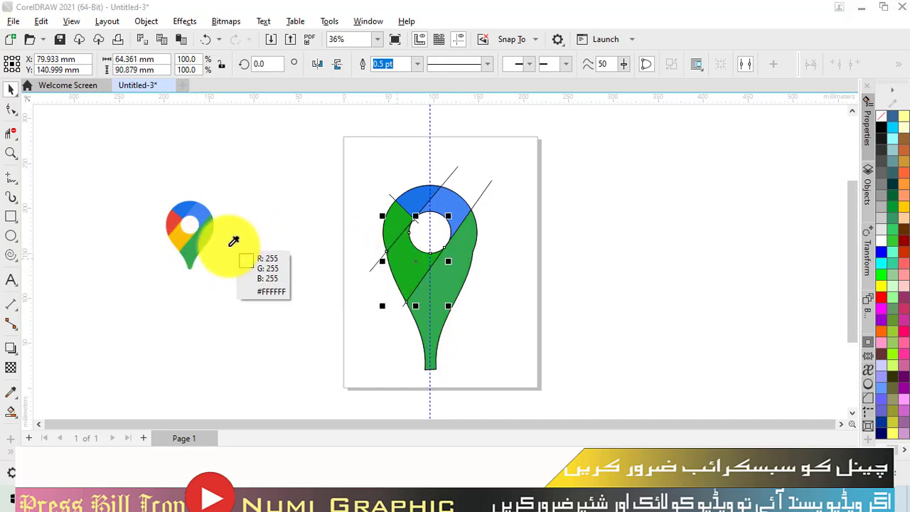
click(188, 234)
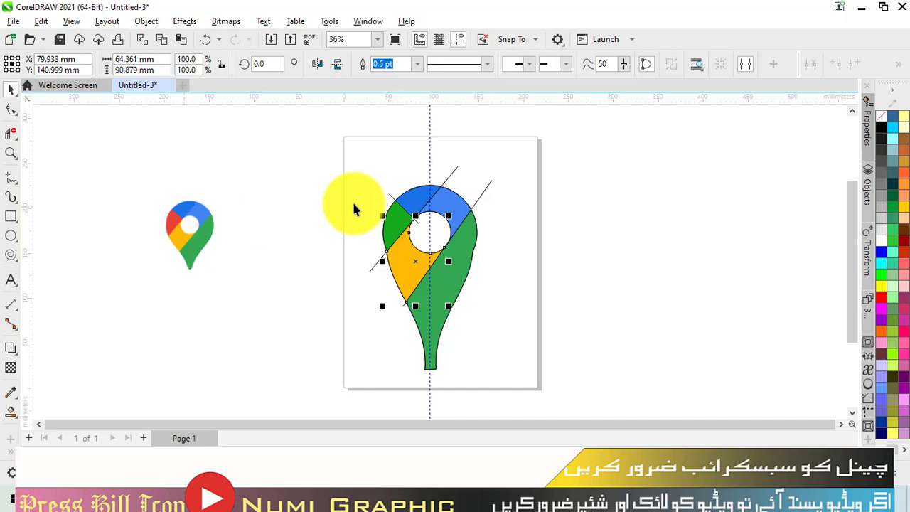
Step: Recolour the remaining left section with the red sampled from the reference logo
click(397, 226)
key(ctrl+shift+e)
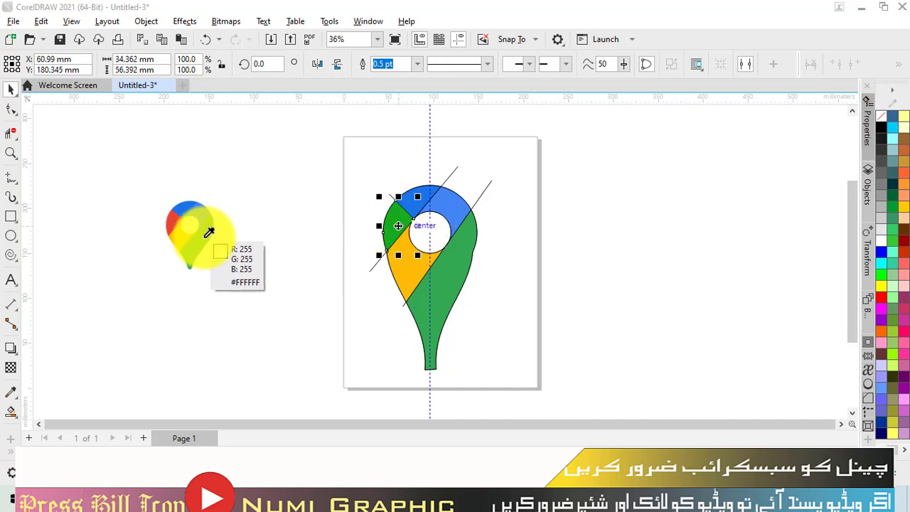
click(174, 221)
click(300, 156)
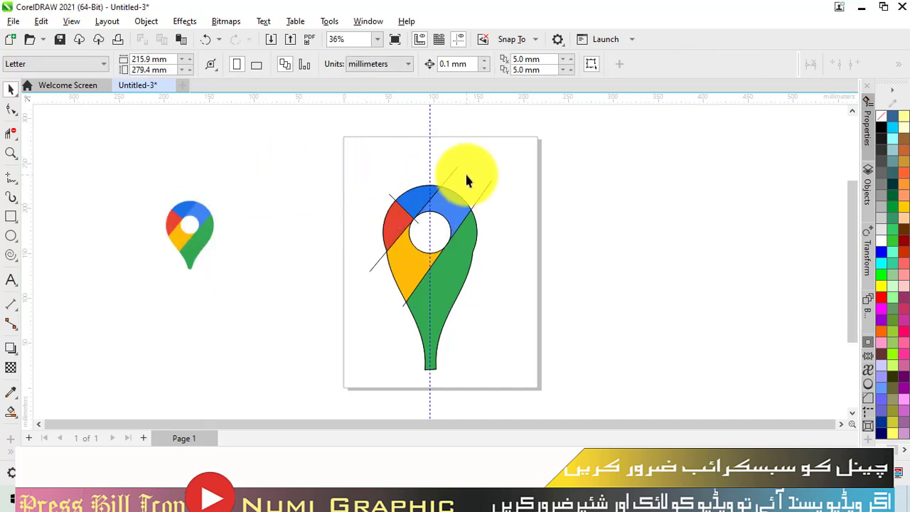
Step: Delete the two long diagonal construction lines crossing the pin
drag(481, 192, 562, 208)
key(Delete)
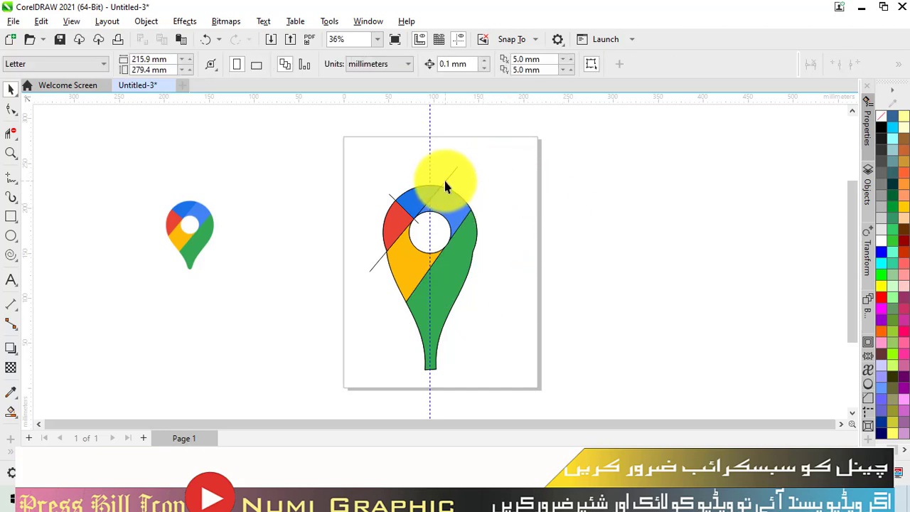
drag(446, 182, 591, 191)
key(Delete)
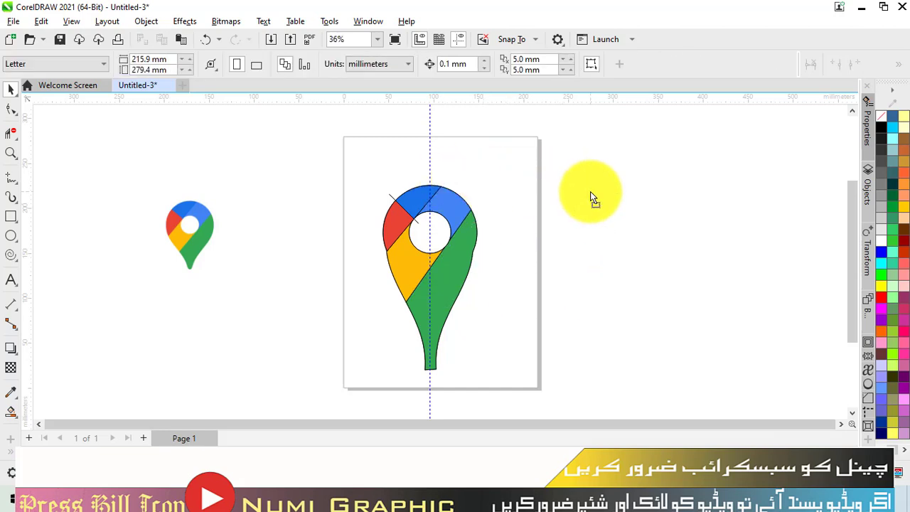
Step: Delete the short leftover diagonal line crossing the pin's red and dark blue sections
drag(391, 193, 347, 177)
key(Delete)
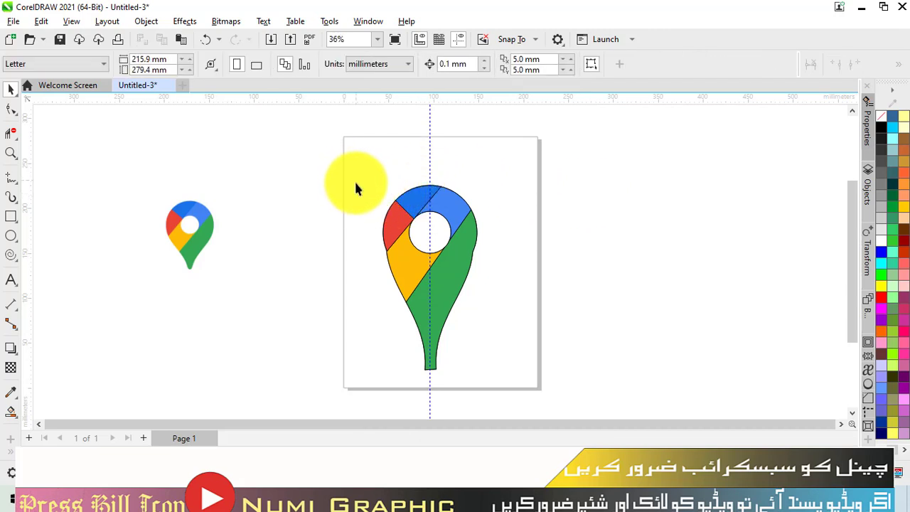
Step: Group all the sections of the large pin and remove the outline from the group
drag(310, 142, 494, 418)
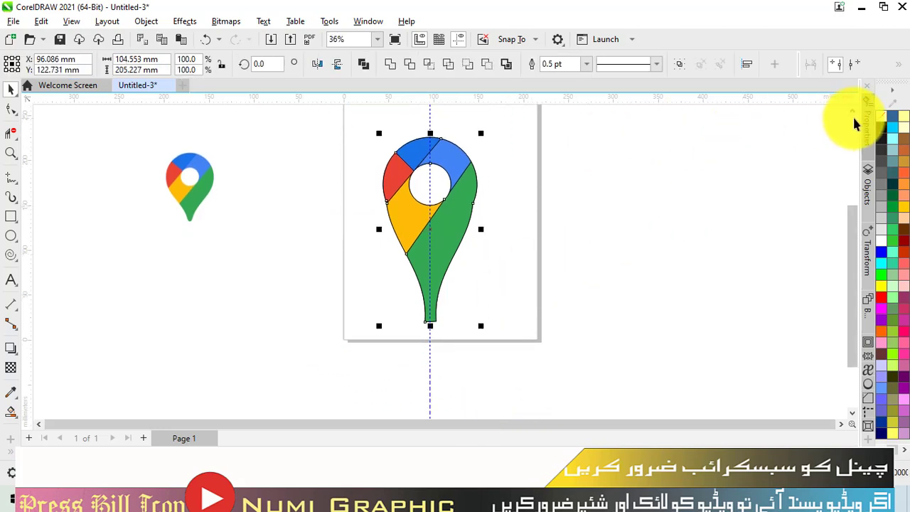
click(679, 64)
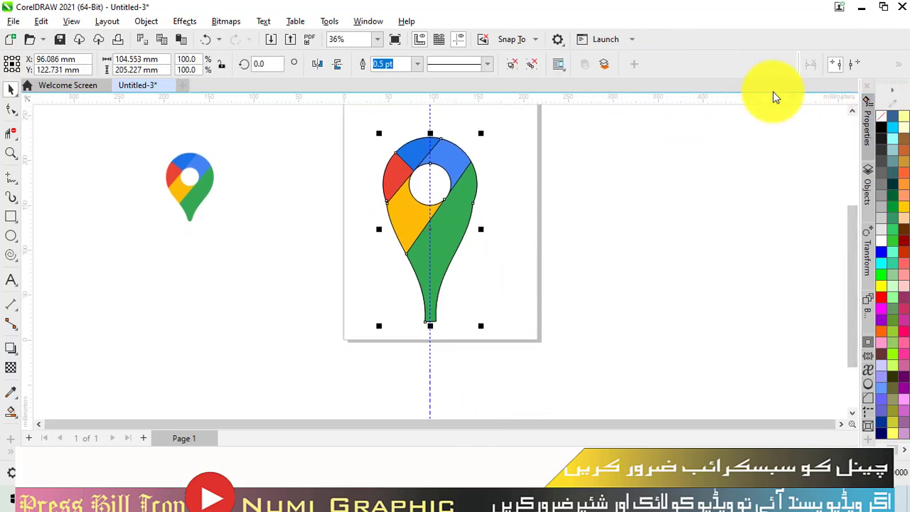
right_click(881, 116)
click(652, 147)
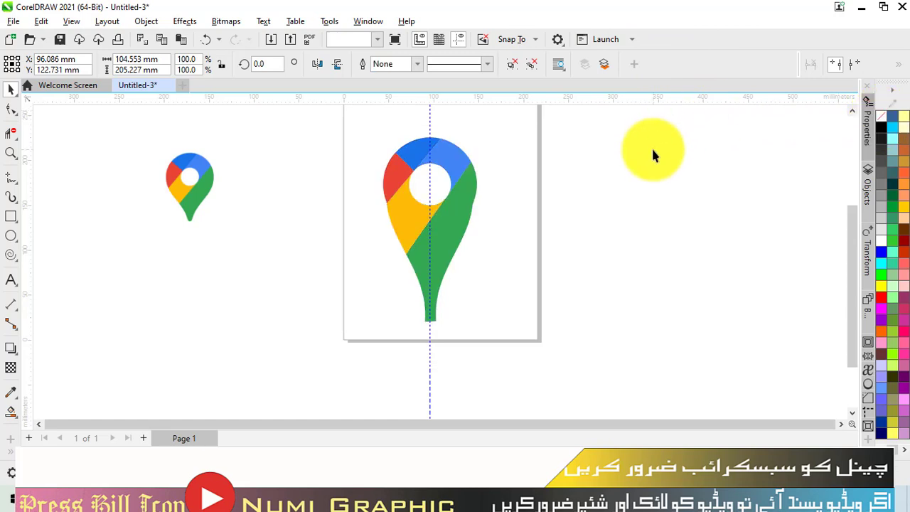
Step: Squash the grouped pin vertically from its lower end to about 169 mm high, keeping its width and top edge fixed
click(430, 292)
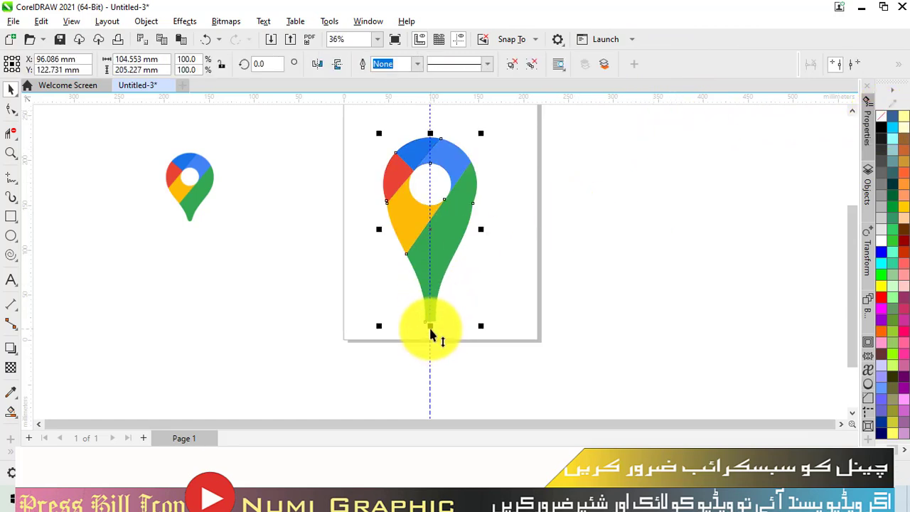
drag(430, 330, 424, 299)
click(504, 266)
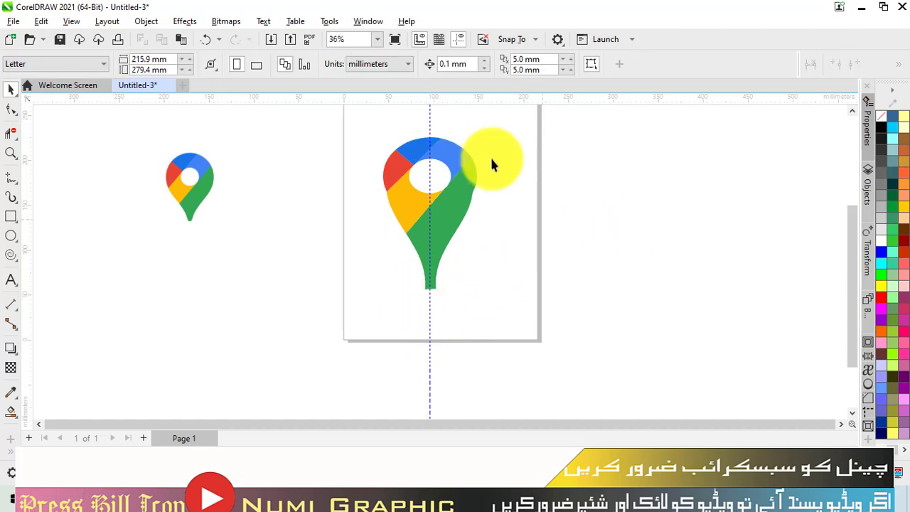
Step: Move the vertical guideline off the pin to the empty area beside the page and delete it
drag(431, 118, 591, 119)
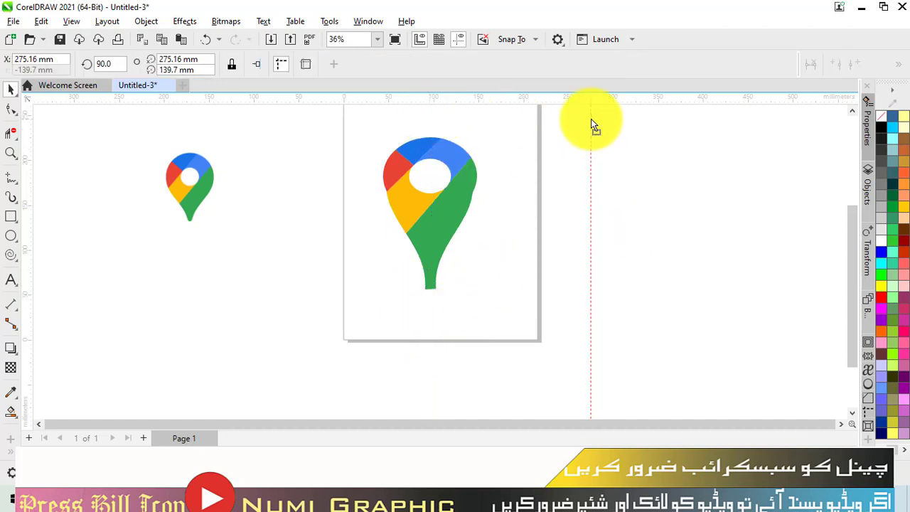
key(Delete)
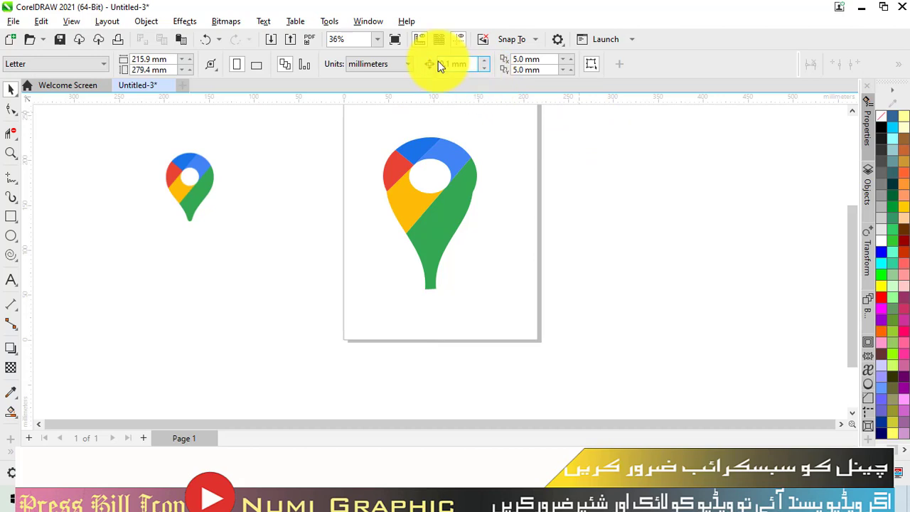
scroll(439, 67, up, 1)
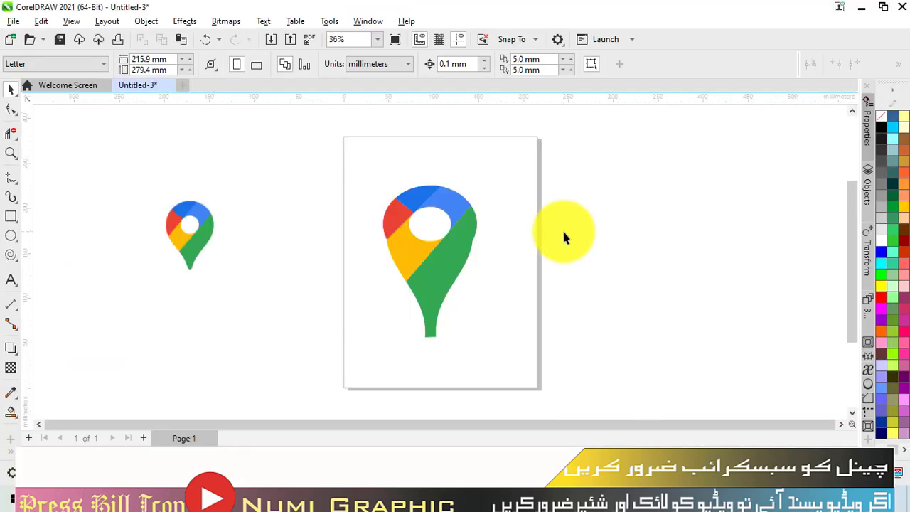
click(474, 244)
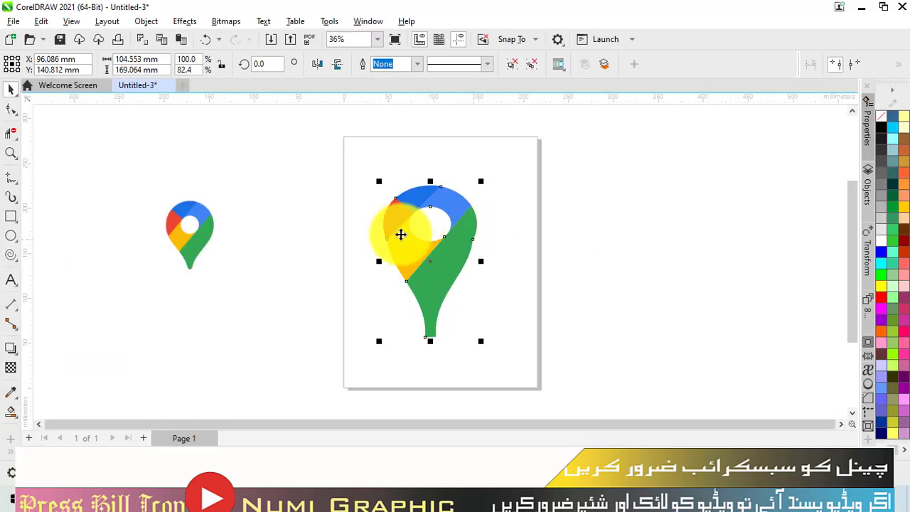
click(299, 190)
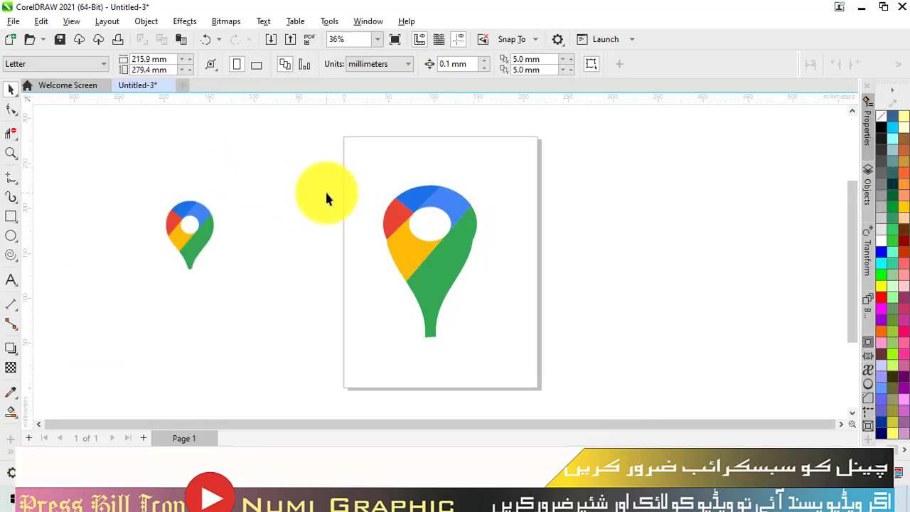